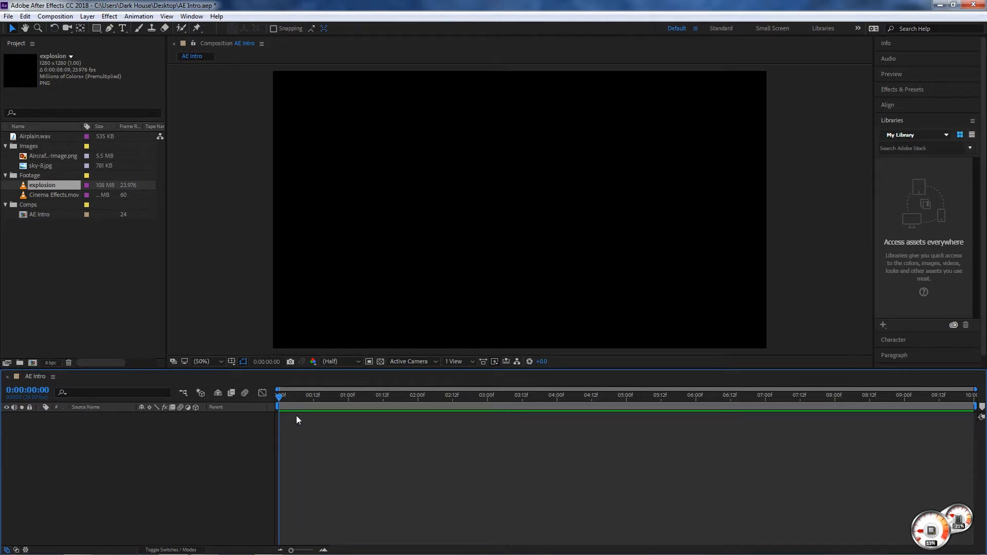
# - Return the playhead to the start and add the explosion footage as a layer in the AE Intro composition
pyautogui.moveTo(289, 399); pyautogui.dragTo(258, 408)
pyautogui.moveTo(281, 398); pyautogui.dragTo(220, 396)
pyautogui.moveTo(36, 188); pyautogui.dragTo(97, 439)
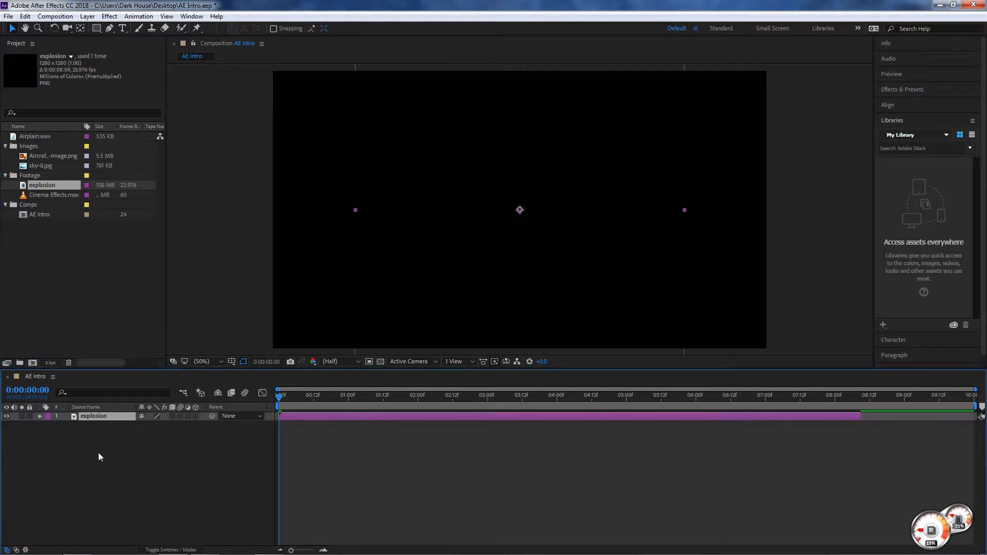
pyautogui.click(126, 465)
# - Scrub through the explosion, switching the time display to frames and back to timecode, and stop at 0:00:01:17
pyautogui.moveTo(279, 396); pyautogui.dragTo(475, 399)
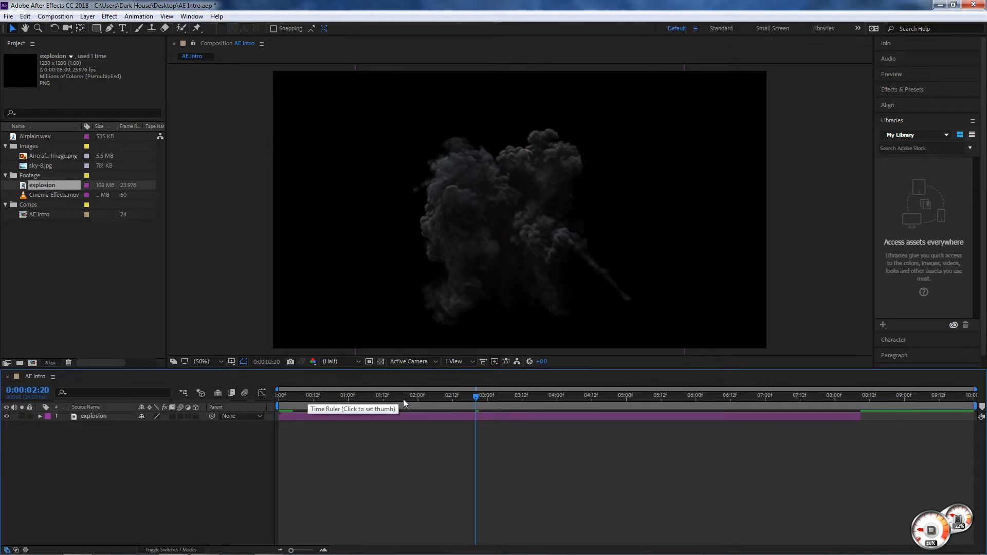
pyautogui.click(429, 399)
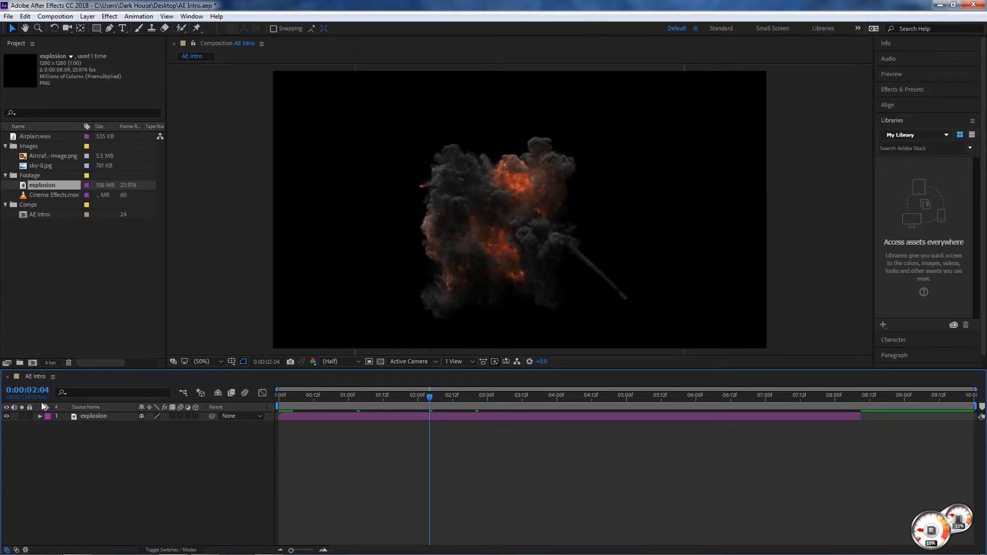
pyautogui.keyDown('ctrl'); pyautogui.click(29, 392); pyautogui.keyUp('ctrl')
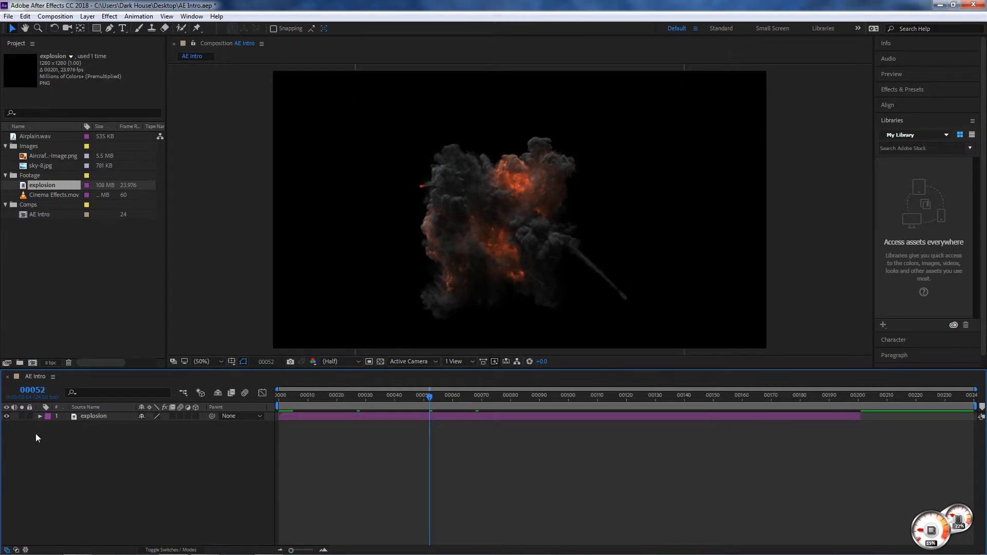
pyautogui.moveTo(430, 400); pyautogui.dragTo(281, 398)
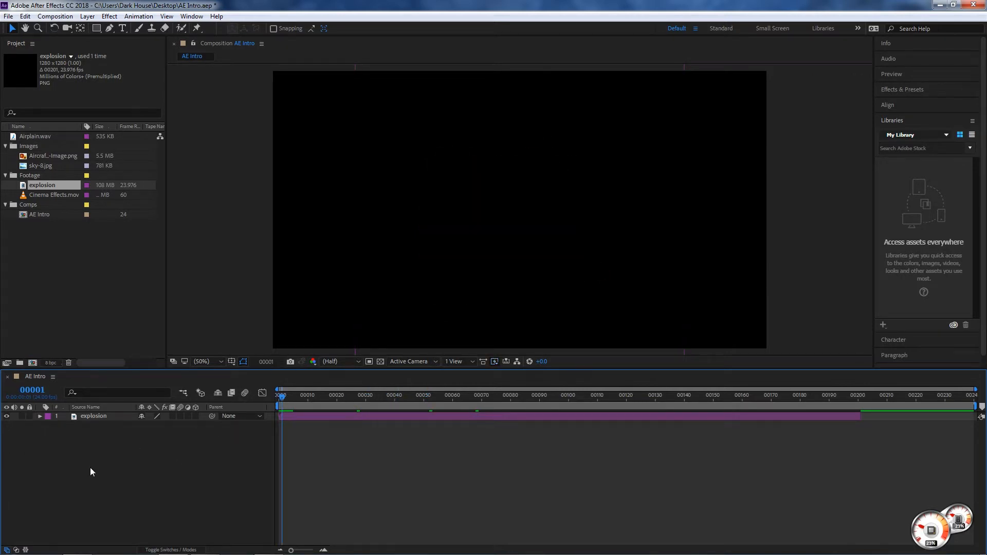
pyautogui.moveTo(315, 405); pyautogui.dragTo(398, 397)
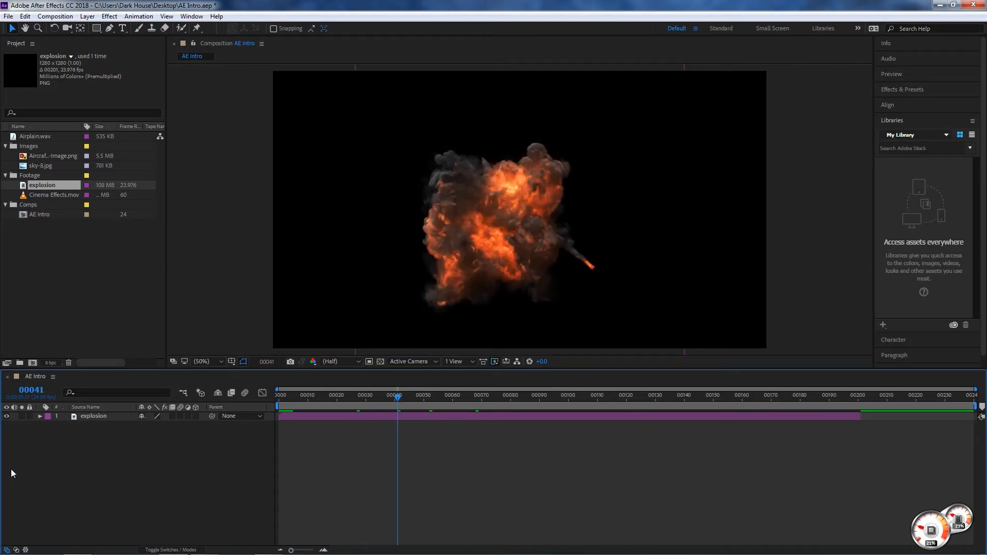
pyautogui.keyDown('ctrl'); pyautogui.click(28, 393); pyautogui.keyUp('ctrl')
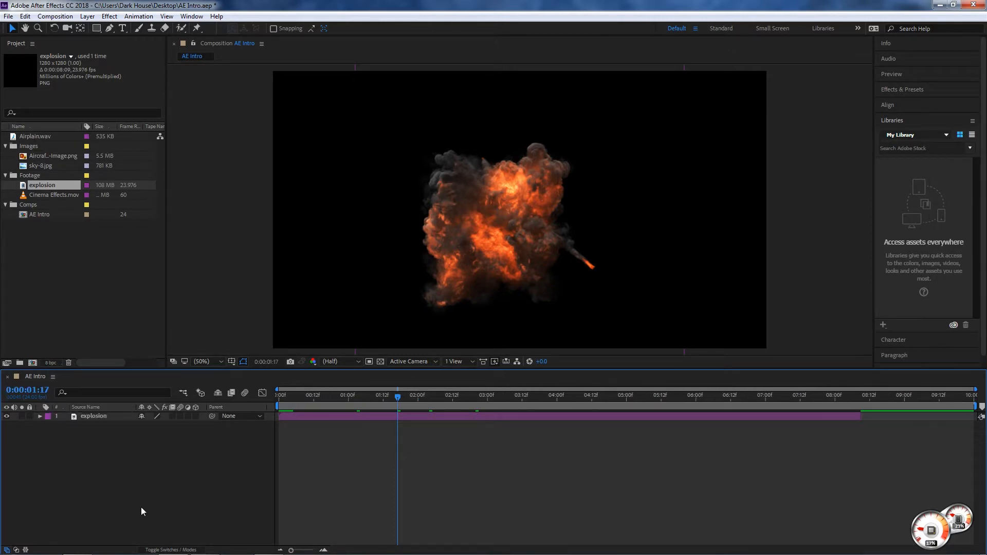
pyautogui.hotkey('ctrl', 'f')
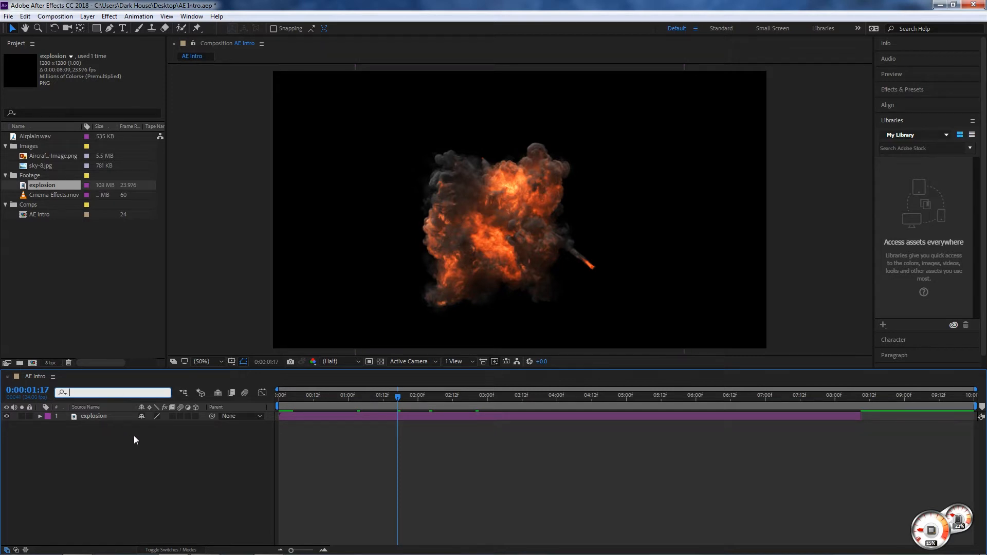
pyautogui.click(146, 467)
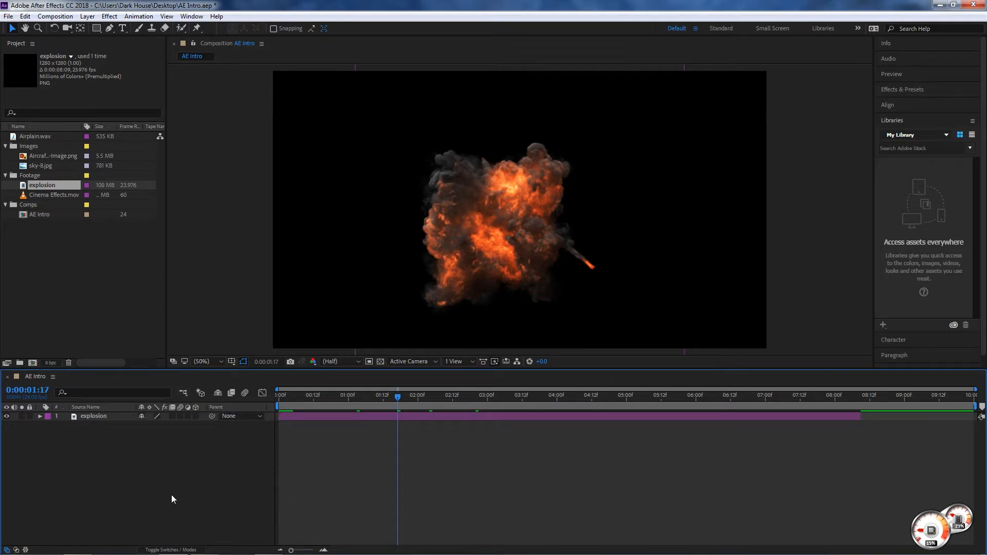
pyautogui.click(201, 393)
pyautogui.click(200, 395)
# - Mark the explosion layer as shy, test hiding and revealing shy layers in the timeline, and remove the shy setting
pyautogui.click(141, 416)
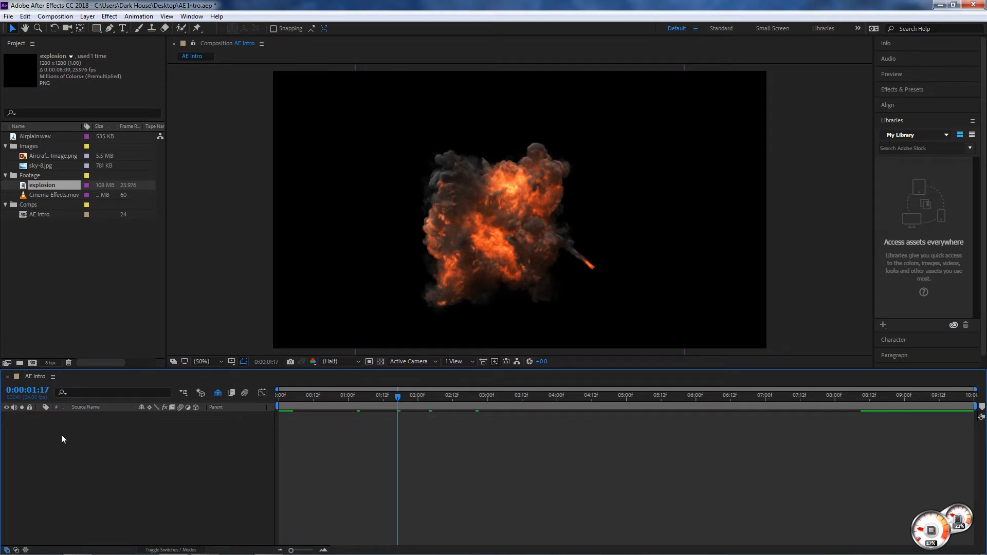
pyautogui.click(218, 393)
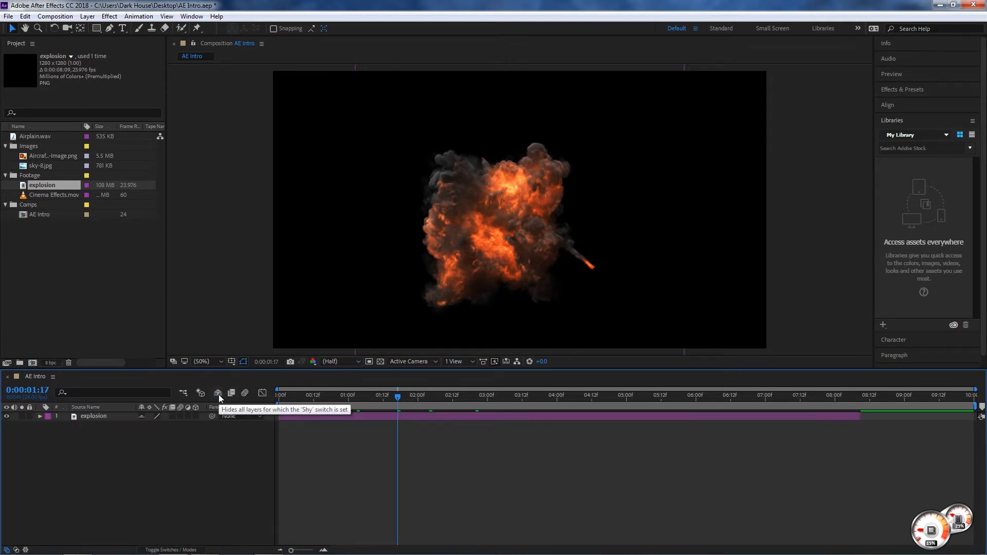
pyautogui.click(119, 418)
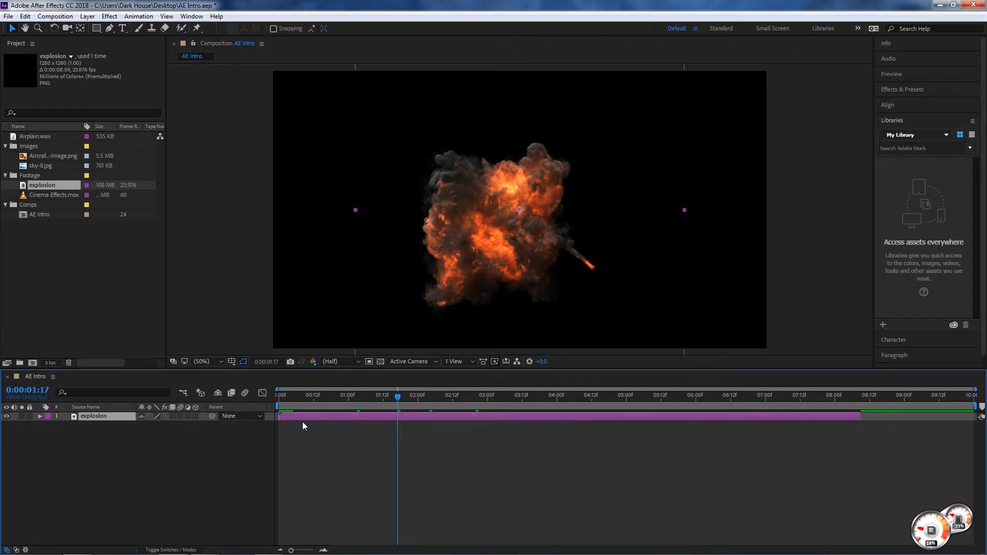
pyautogui.click(141, 415)
pyautogui.click(141, 433)
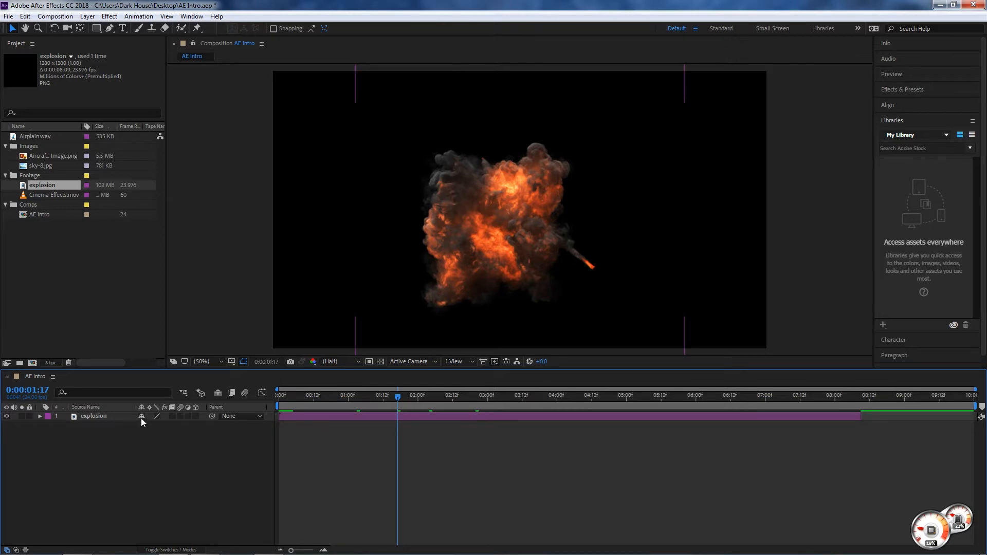
pyautogui.click(141, 417)
pyautogui.click(218, 393)
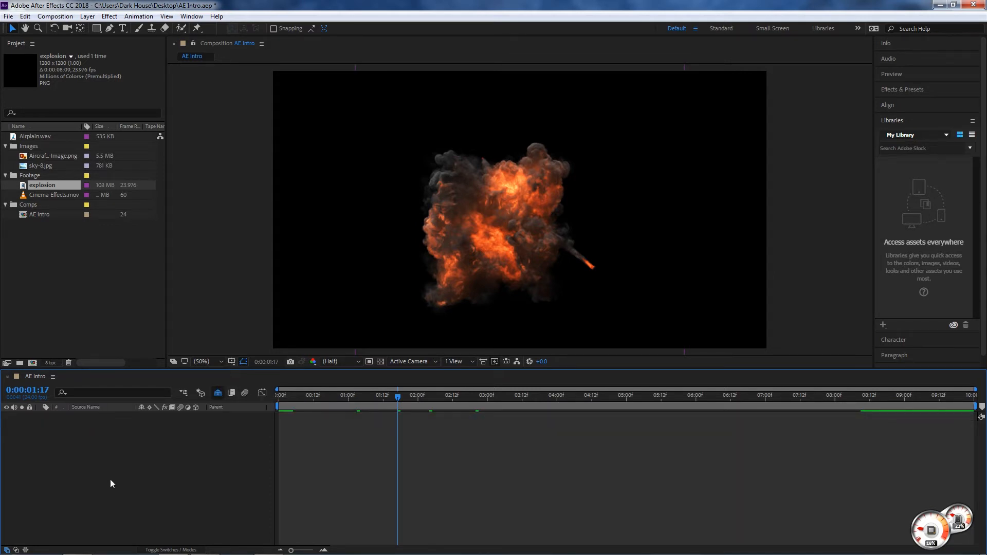
pyautogui.click(221, 391)
pyautogui.click(141, 416)
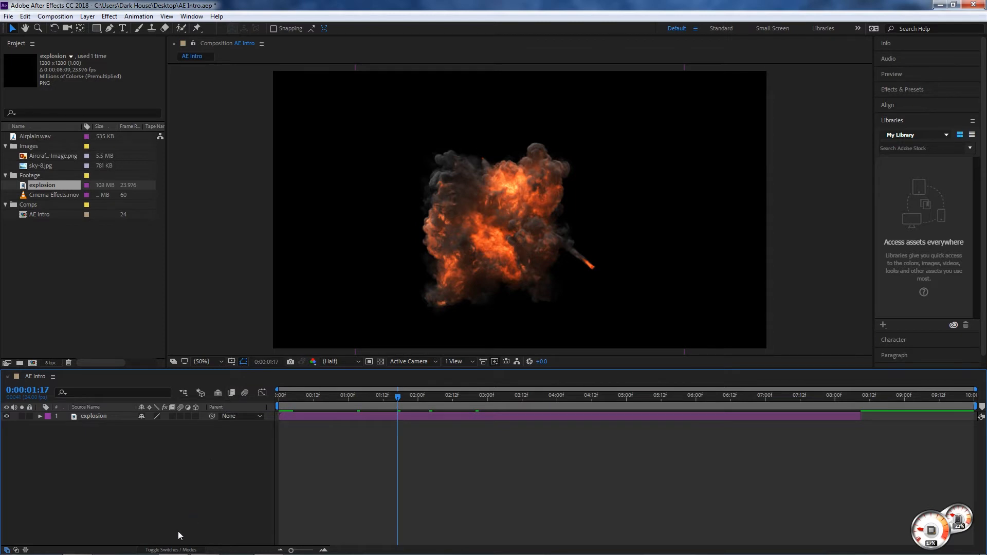
# - Toggle frame blending on and back off for the explosion layer
pyautogui.click(172, 416)
pyautogui.click(172, 416)
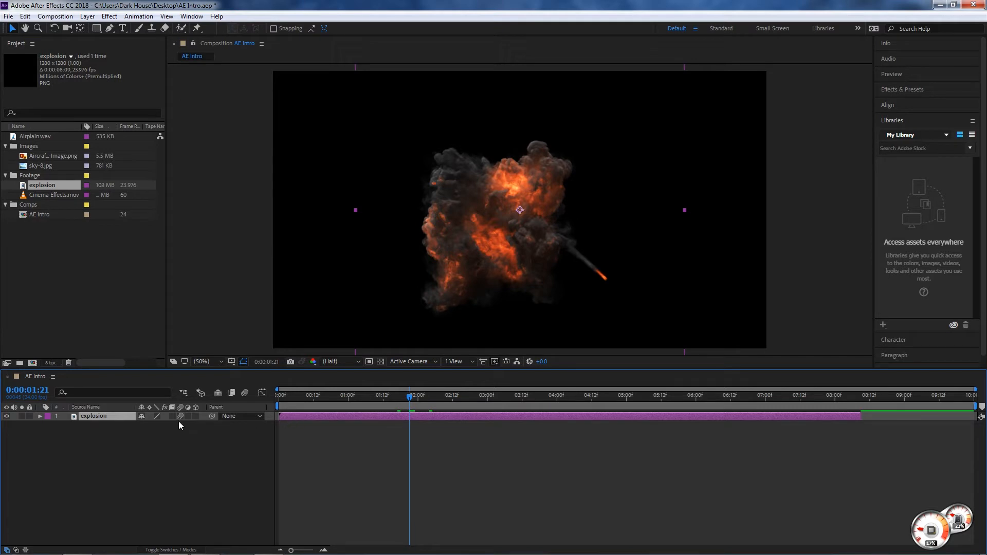
# - Preview the explosion in Graph Editor view, switch back to the layer bars, and place the playhead at 0:00:00:09
pyautogui.moveTo(279, 396); pyautogui.dragTo(288, 395)
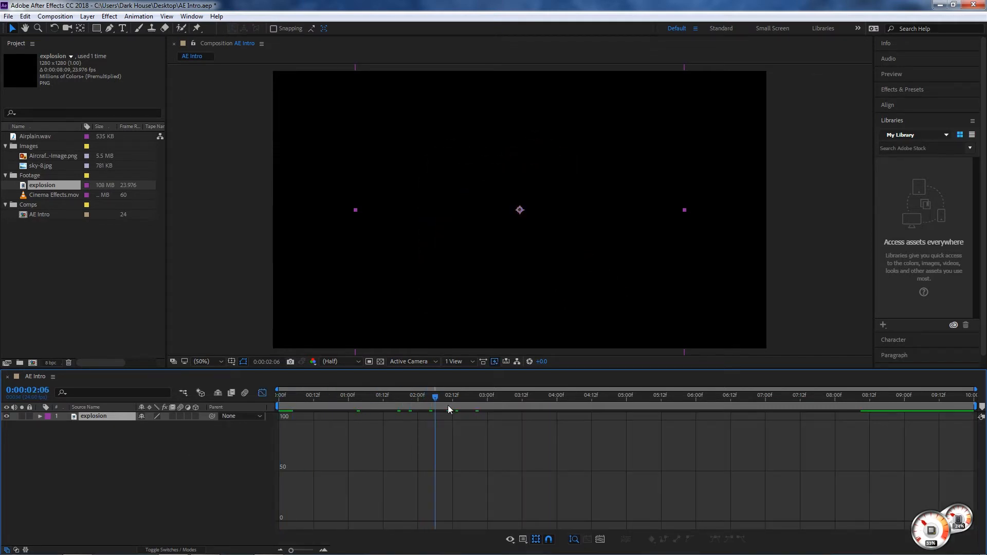
pyautogui.press('space')
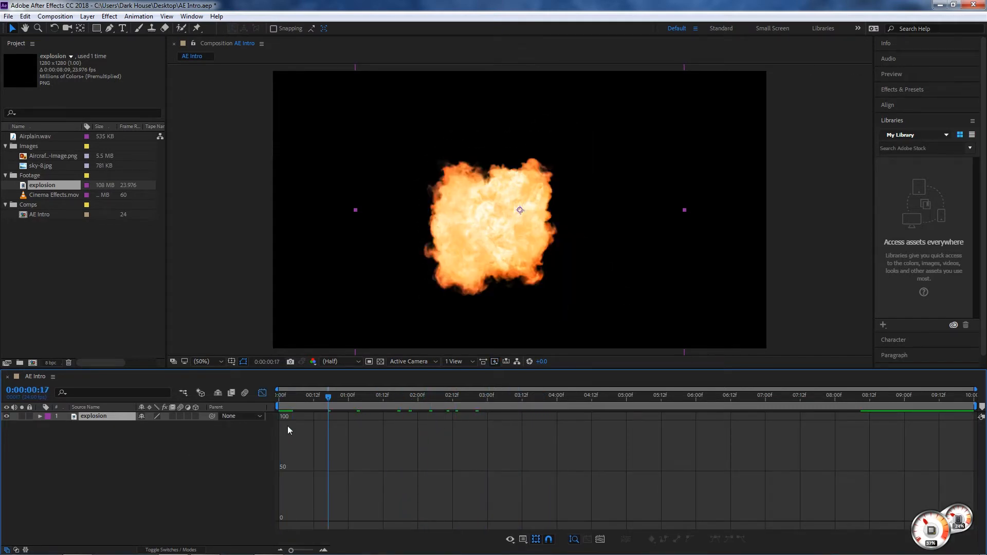
pyautogui.moveTo(310, 395); pyautogui.dragTo(270, 402)
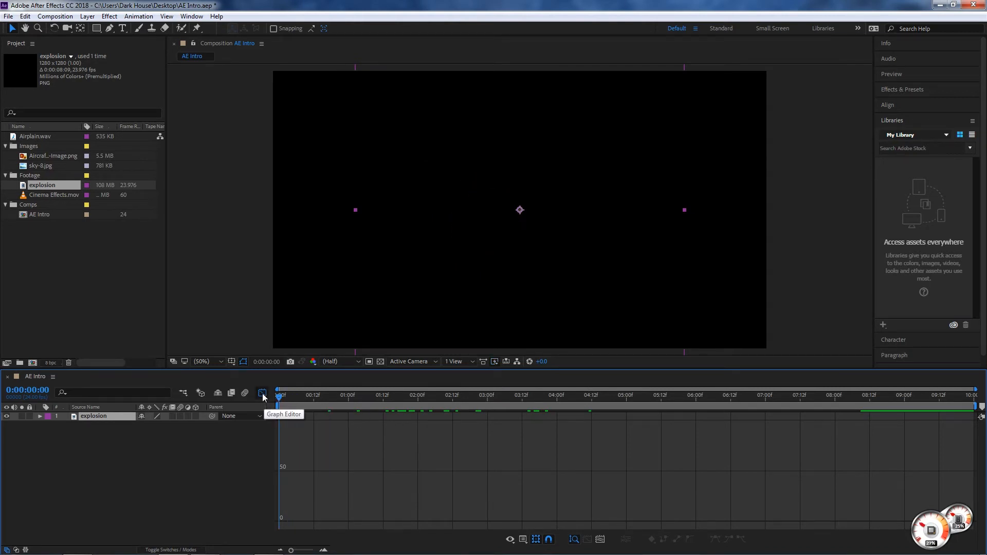
pyautogui.click(262, 393)
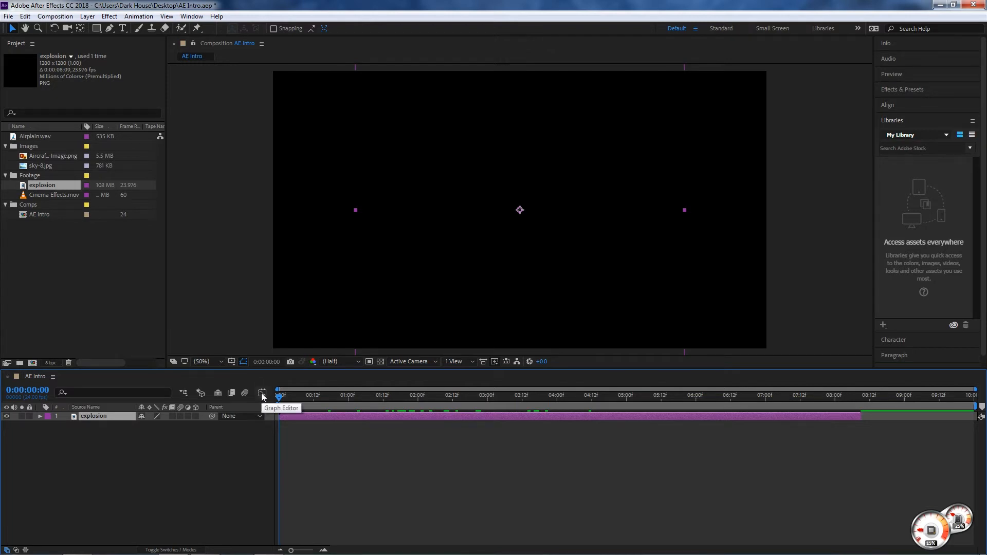
pyautogui.moveTo(279, 395); pyautogui.dragTo(304, 402)
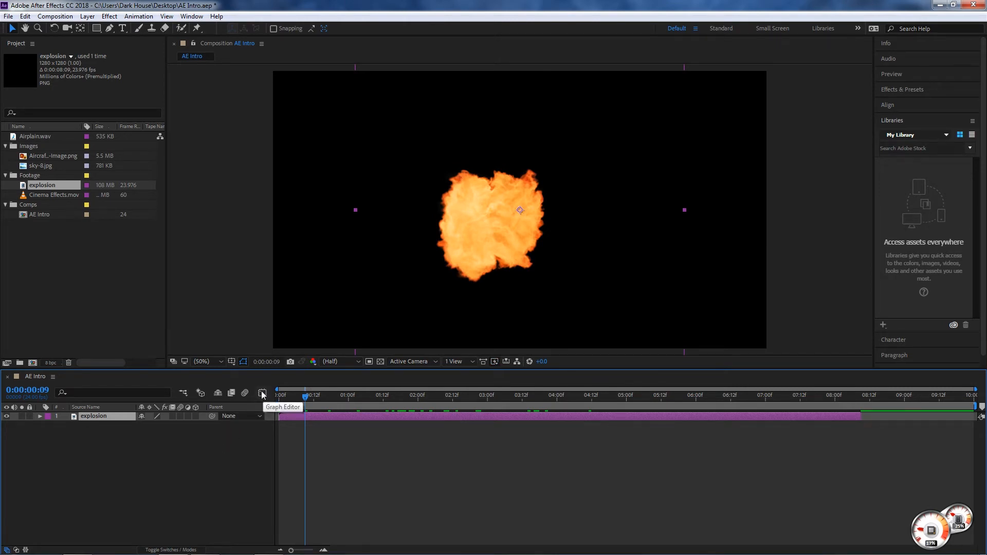
pyautogui.click(231, 459)
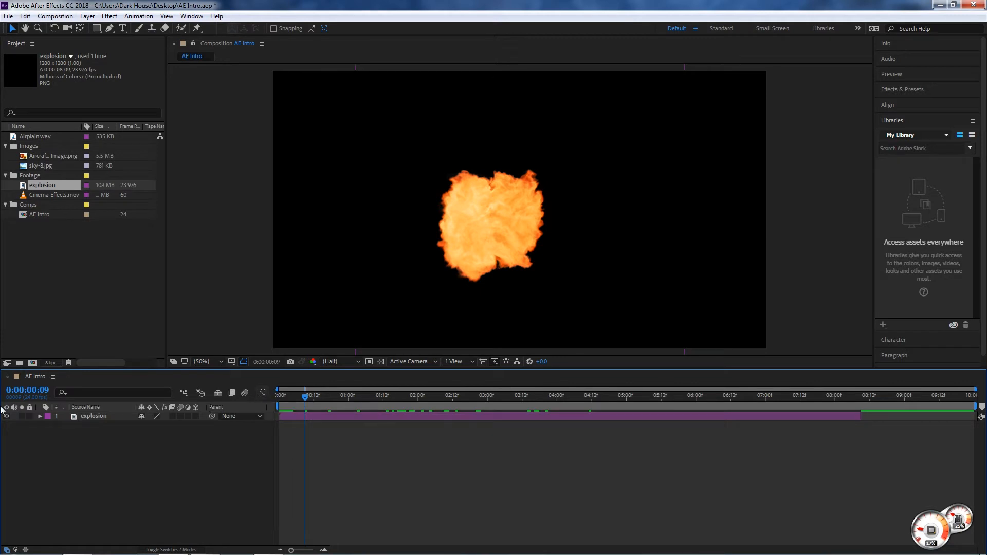
# - Examine which columns can be shown in the timeline and dismiss the list without changing any
pyautogui.rightClick(119, 409)
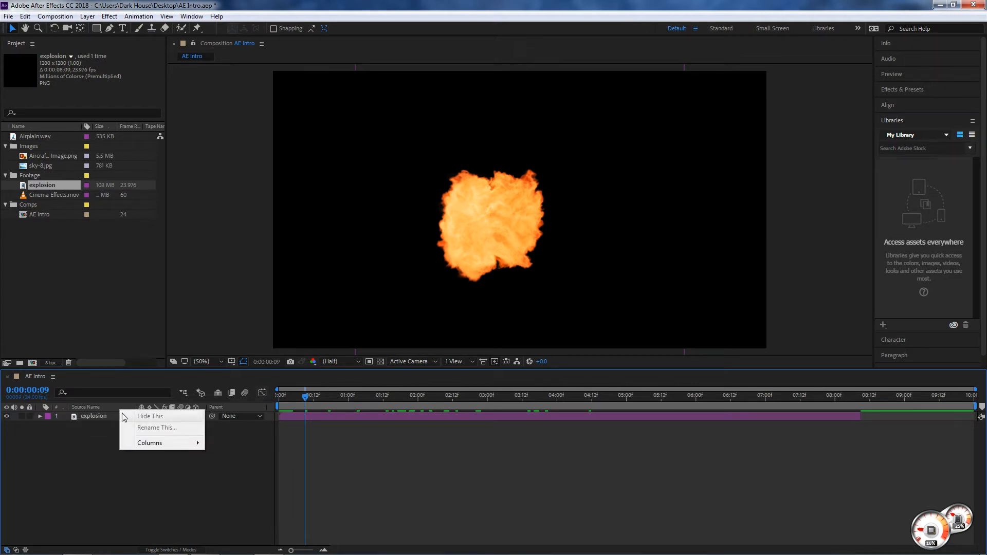
pyautogui.moveTo(139, 445)
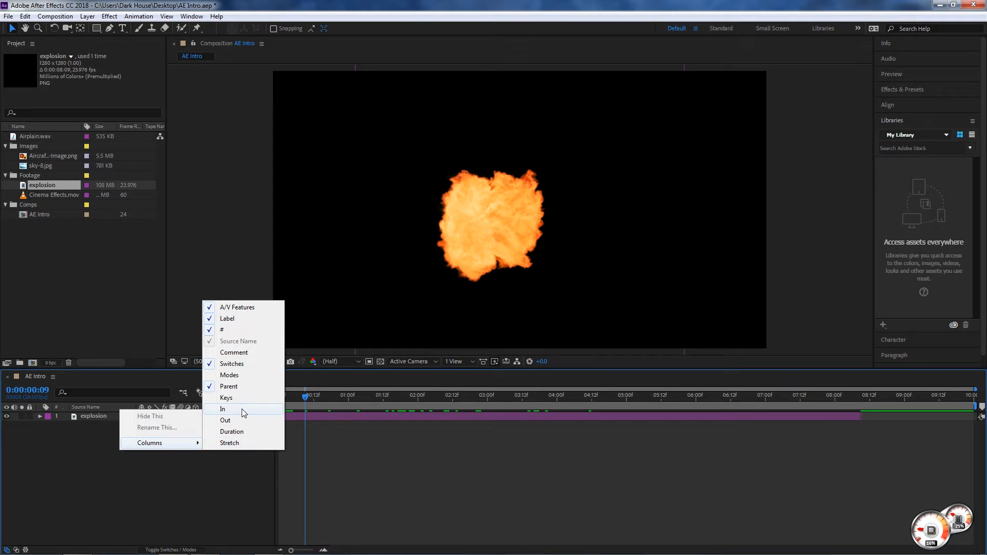
pyautogui.click(213, 484)
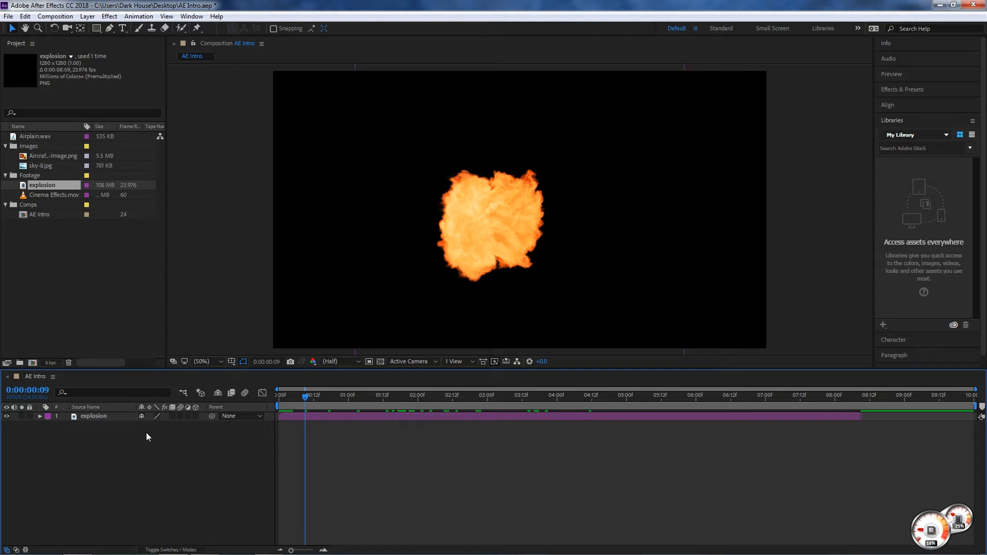
# - Hide the explosion layer's video and show it again, testing the visibility toggle twice
pyautogui.click(7, 416)
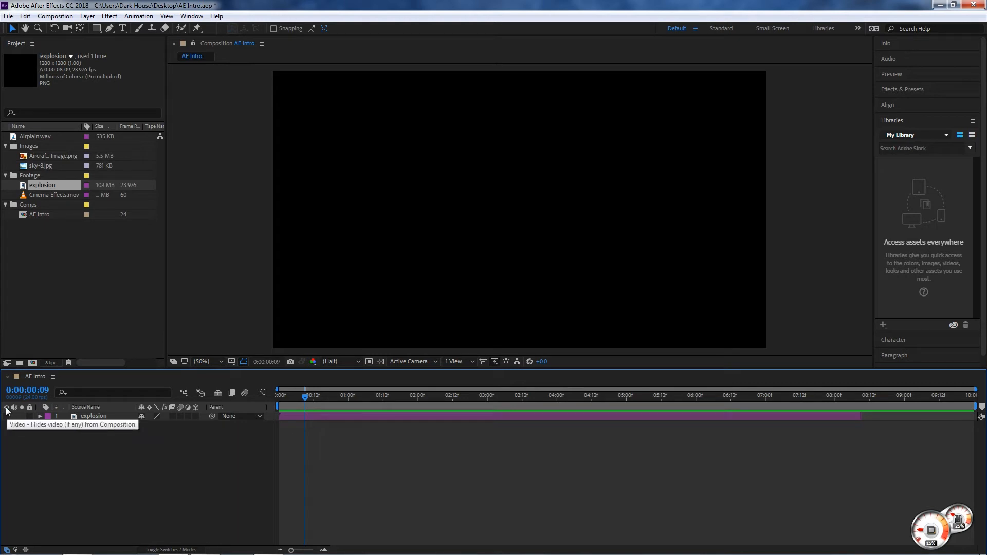
pyautogui.click(7, 416)
pyautogui.click(7, 417)
pyautogui.click(7, 418)
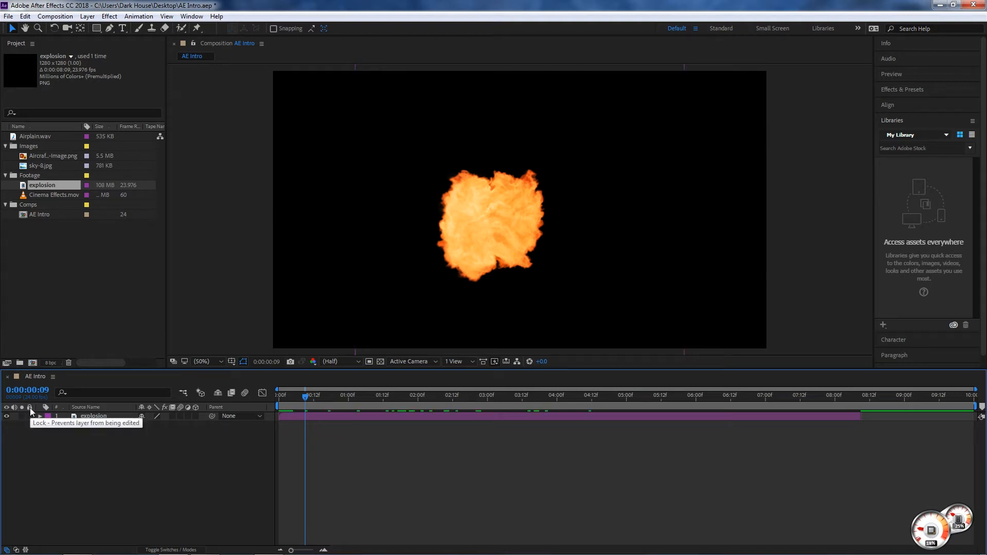
# - Lock the explosion layer, try to select it with the playhead at 0:00:02:06, and unlock it
pyautogui.click(29, 416)
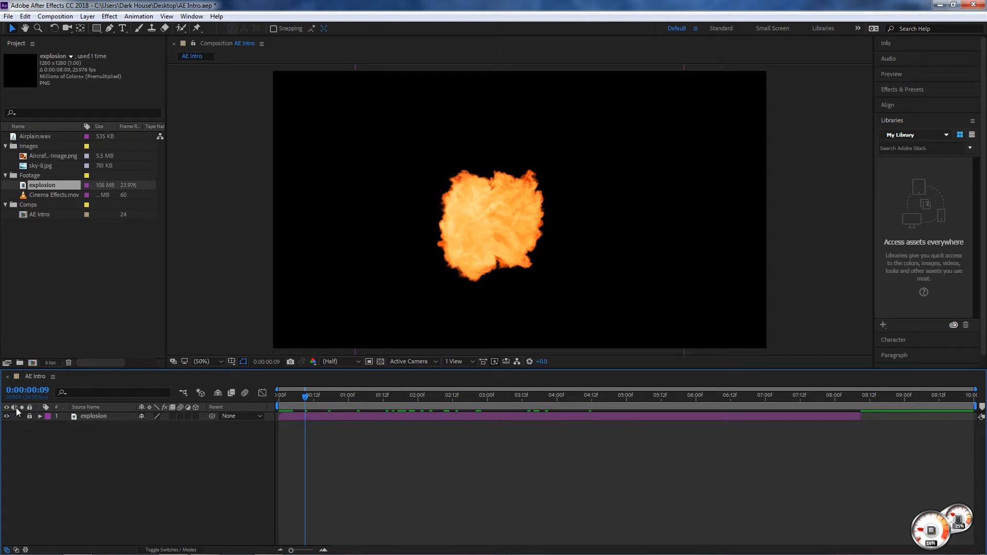
pyautogui.click(435, 396)
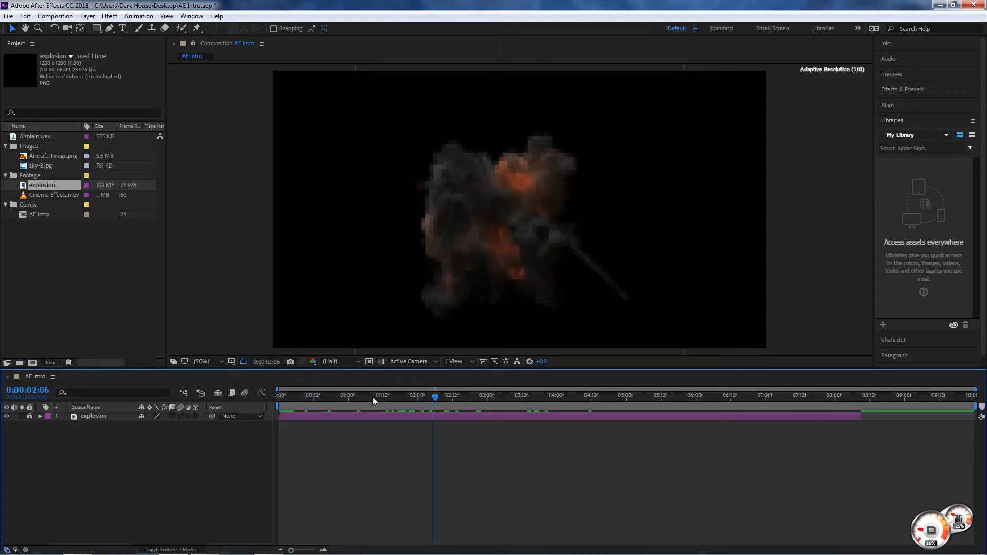
pyautogui.click(103, 417)
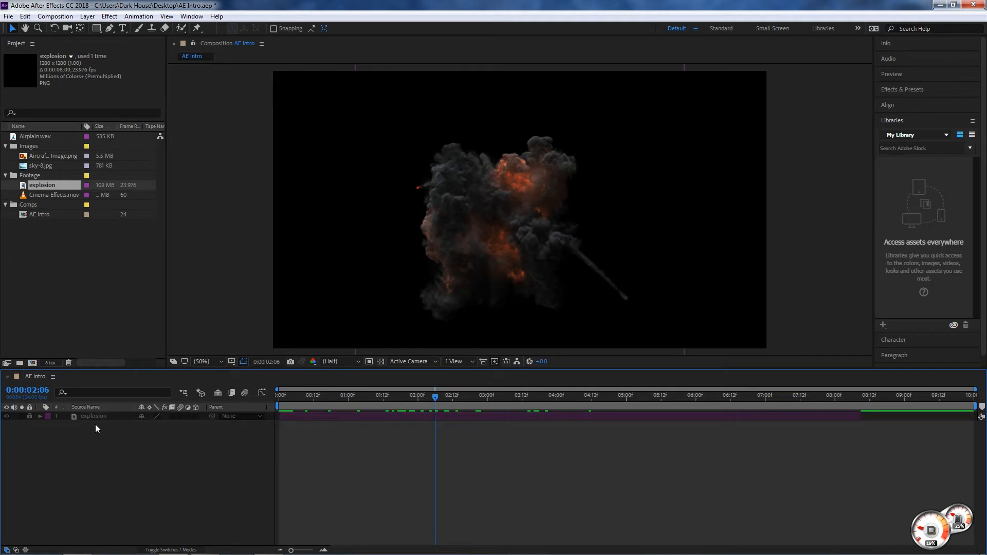
pyautogui.click(28, 417)
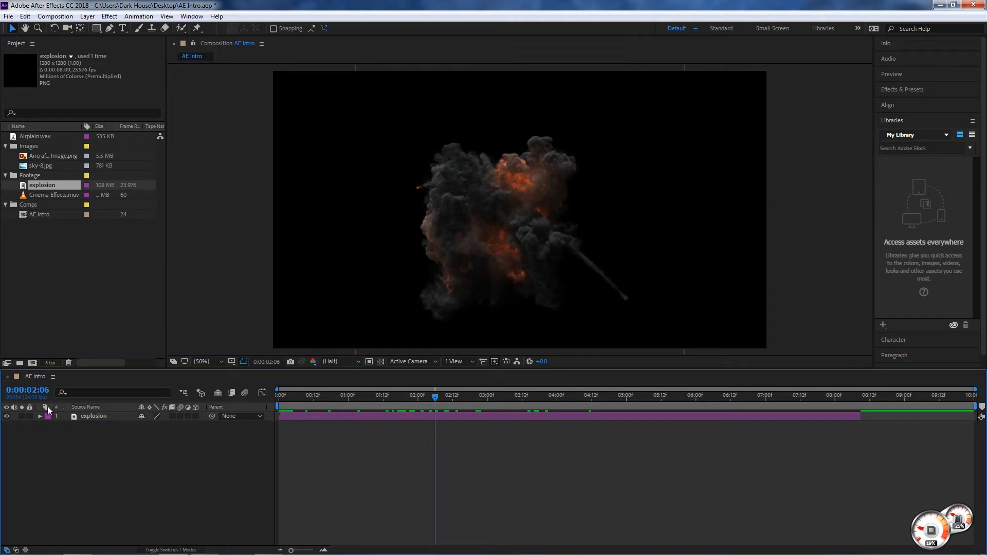
# - Examine the label colors available for the explosion layer and dismiss the list without choosing one
pyautogui.click(46, 416)
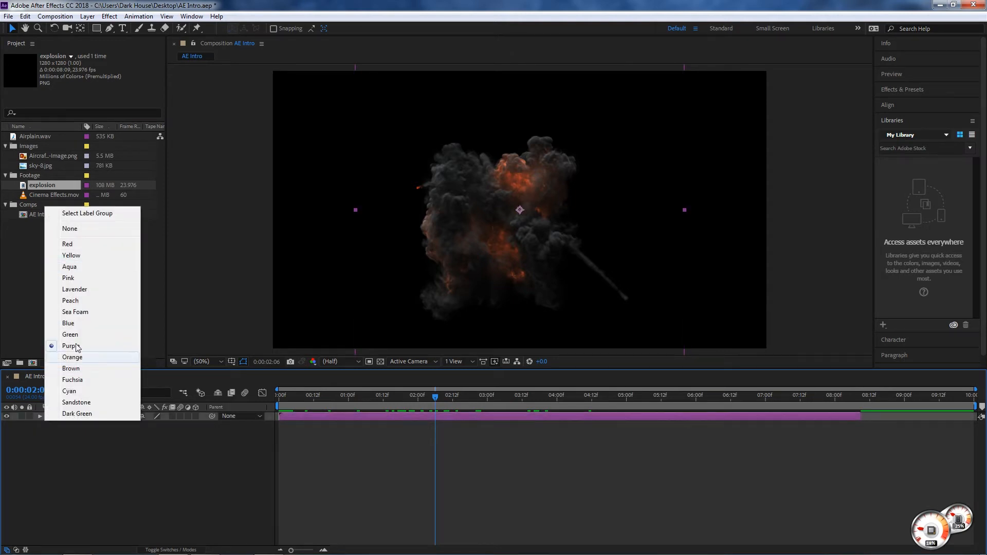
pyautogui.click(72, 438)
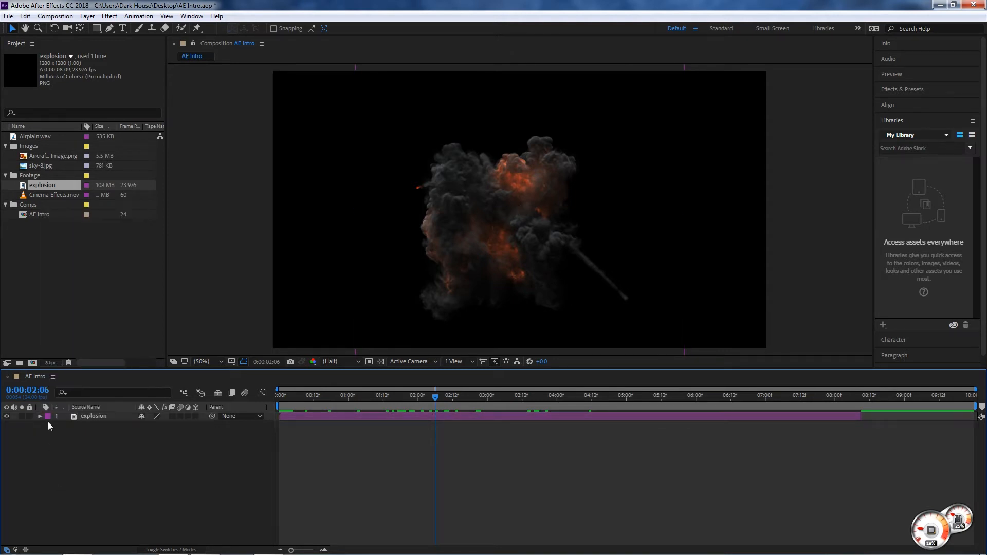
# - Show the blend mode and track matte columns in the timeline and switch back to the layer switches
pyautogui.click(171, 550)
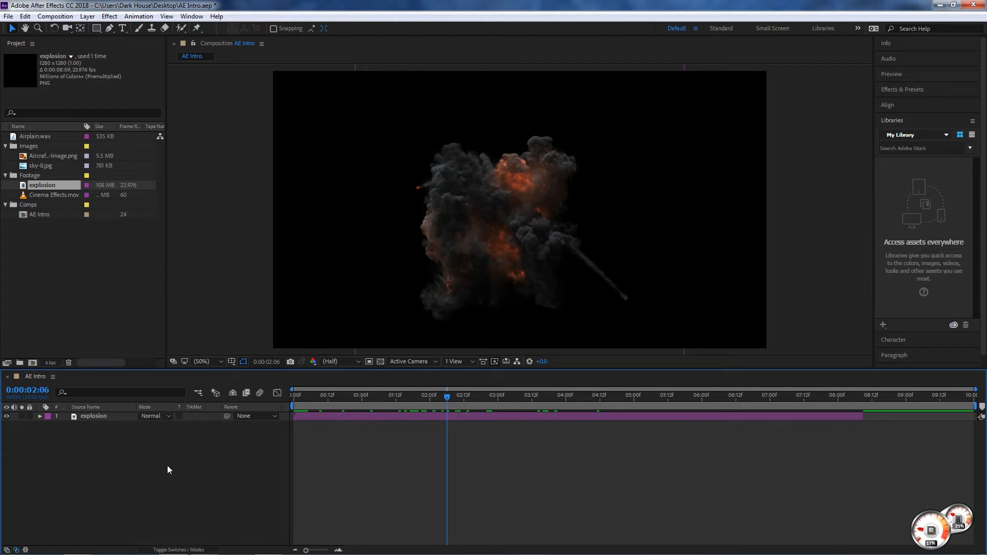
pyautogui.click(169, 549)
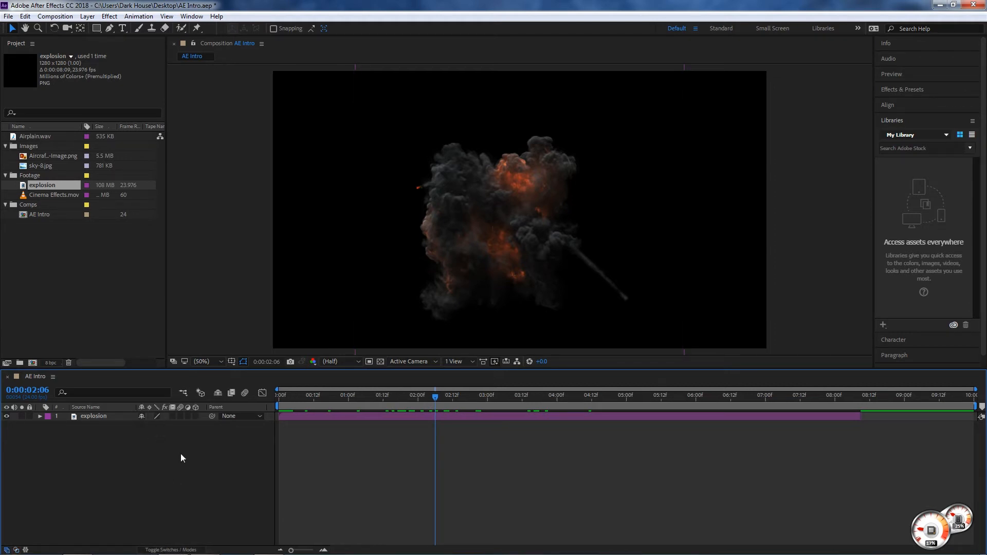
# - Examine the blend modes available for the explosion layer, keep Normal, and return to the layer switches
pyautogui.click(171, 550)
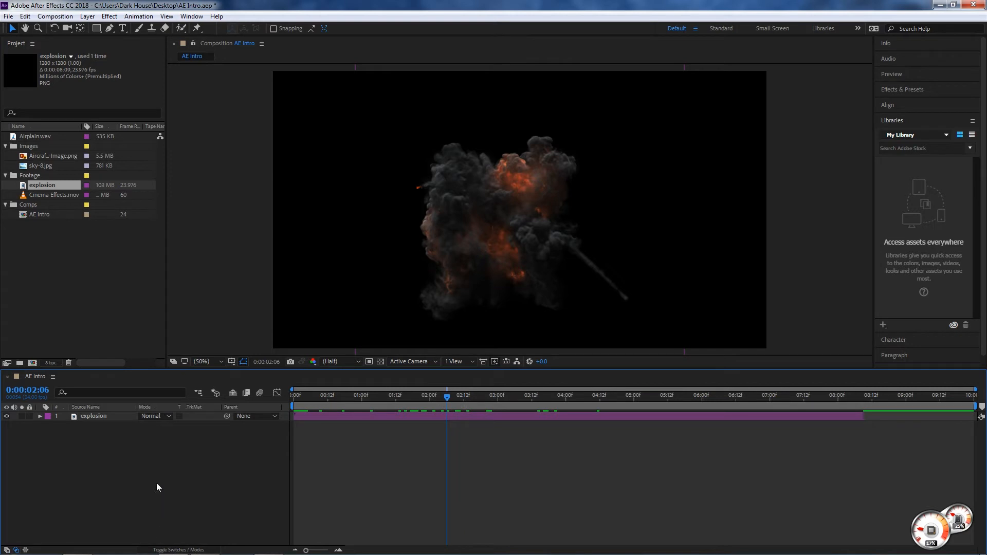
pyautogui.click(158, 415)
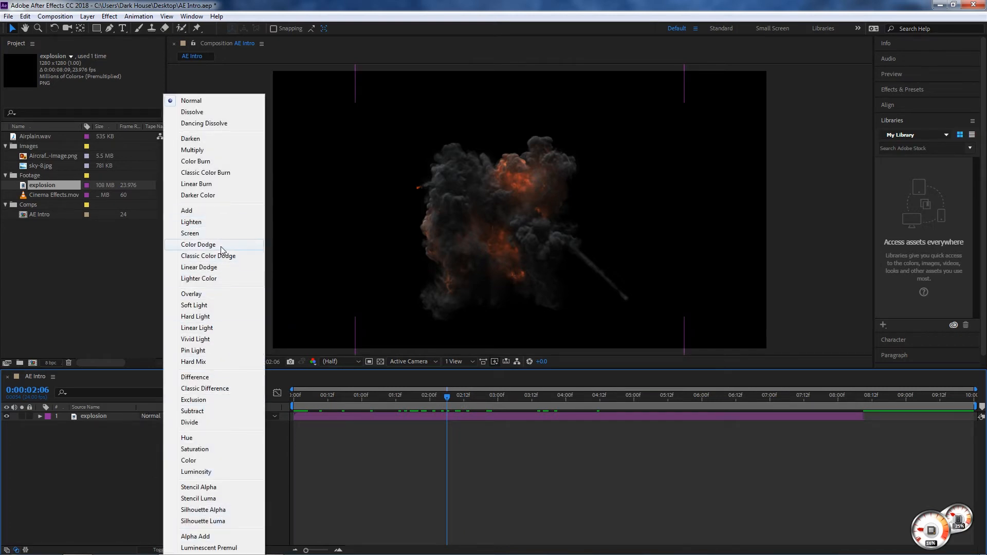
pyautogui.click(131, 485)
pyautogui.click(177, 549)
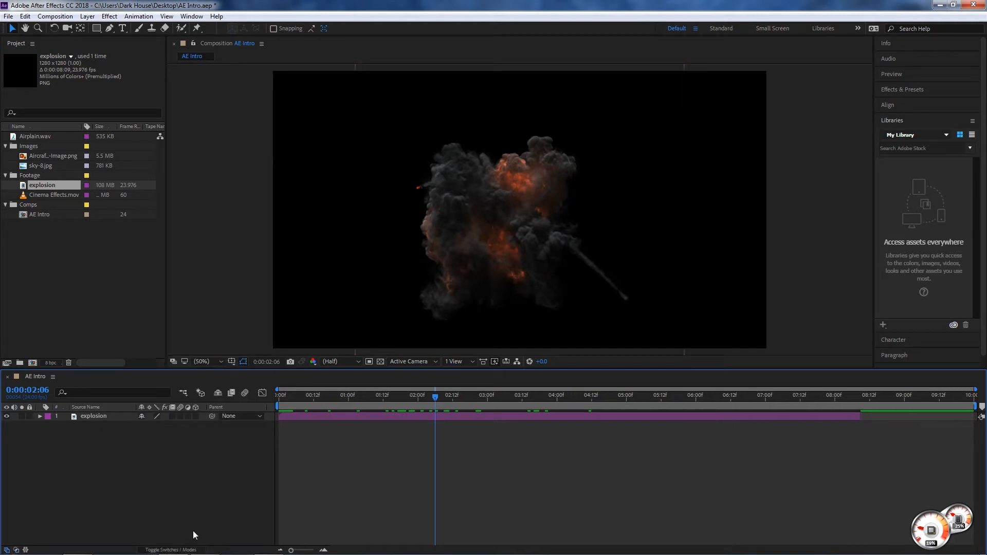
# - Show the transfer controls and the In, Out, Duration and Stretch columns, and set the explosion layer's stretch to 164%
pyautogui.click(17, 551)
pyautogui.click(25, 550)
pyautogui.click(25, 550)
pyautogui.click(26, 550)
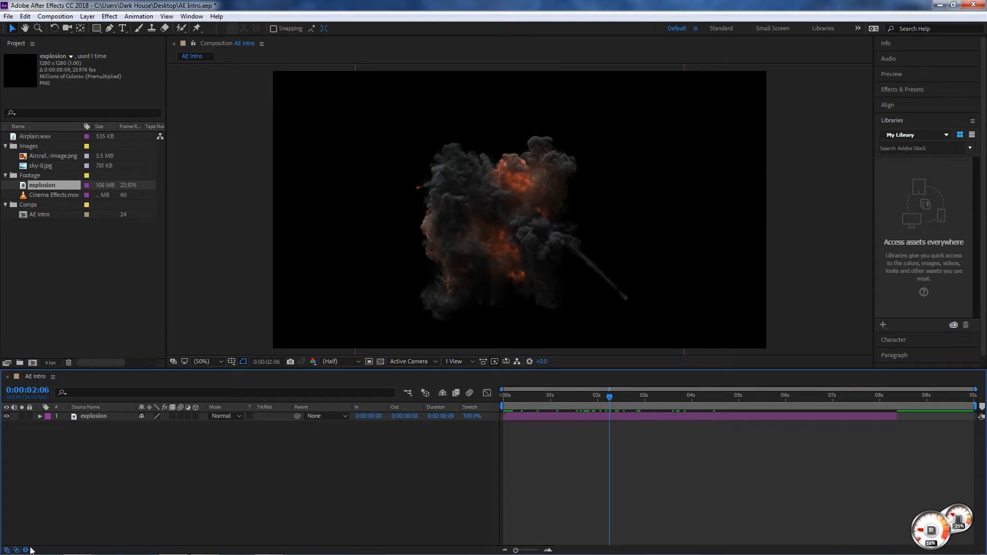
pyautogui.moveTo(469, 419)
pyautogui.mouseDown()
pyautogui.moveTo(474, 427)
pyautogui.moveTo(459, 420)
pyautogui.moveTo(472, 415)
pyautogui.mouseUp()
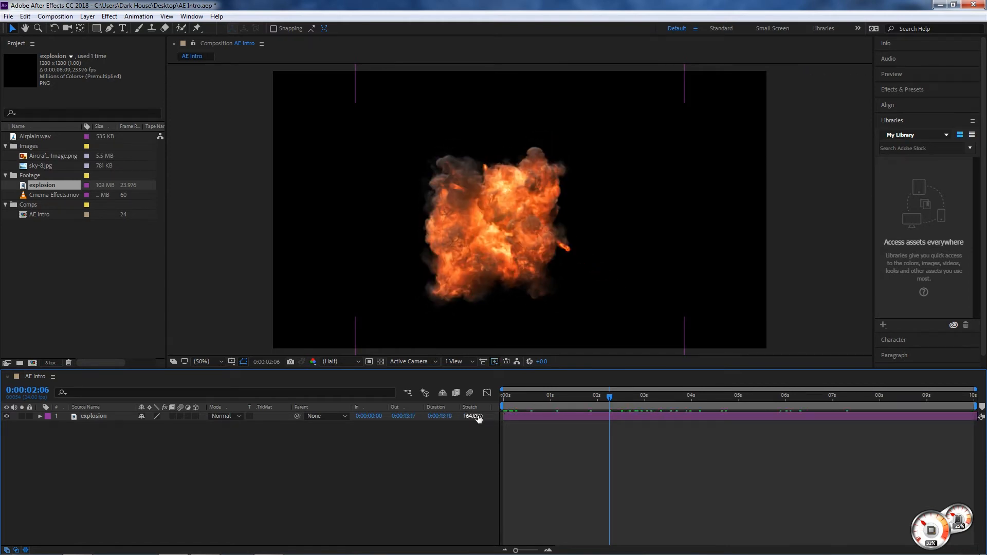
# - Collapse and re-expand the layer switches, transfer controls and time columns in the timeline, ending with all three collapsed
pyautogui.click(26, 549)
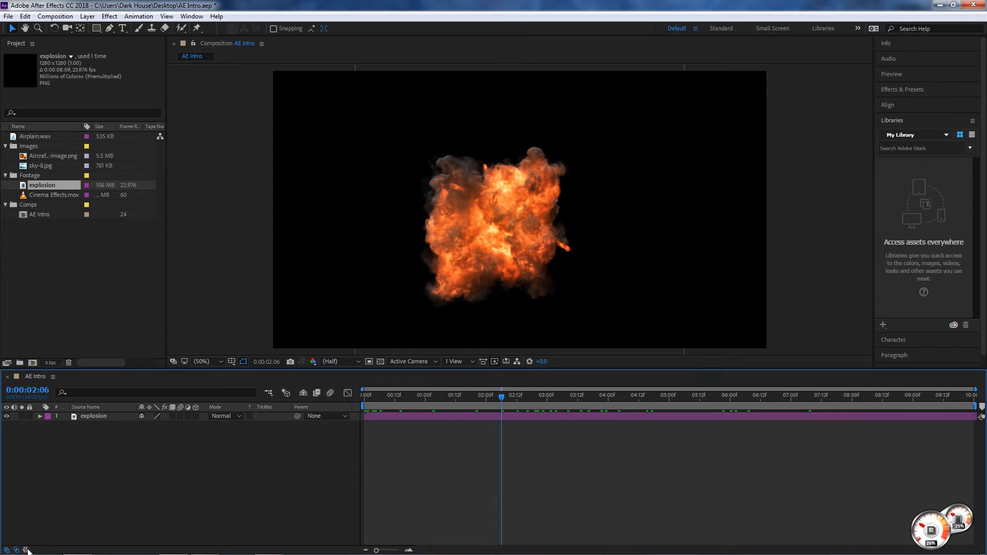
pyautogui.click(15, 550)
pyautogui.click(7, 549)
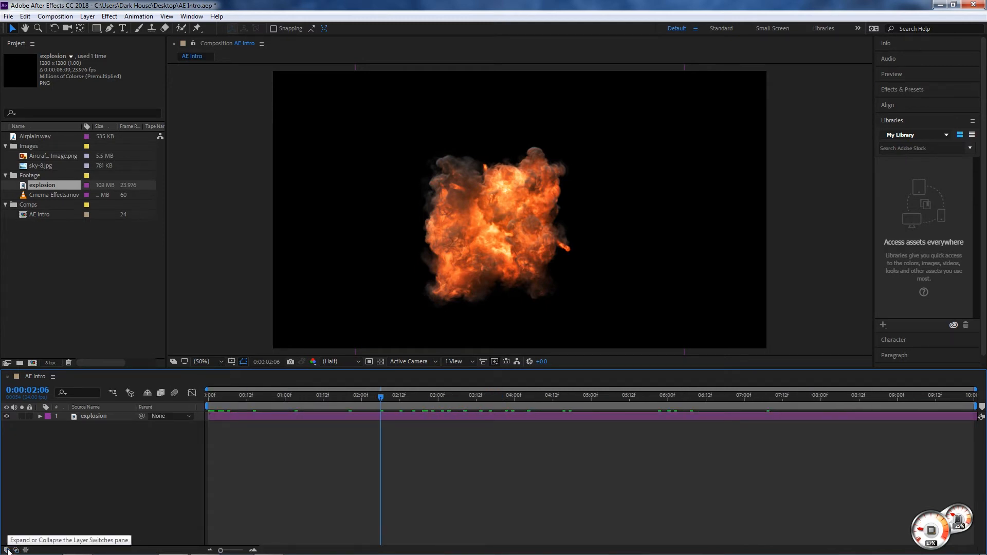
pyautogui.click(7, 550)
pyautogui.click(16, 550)
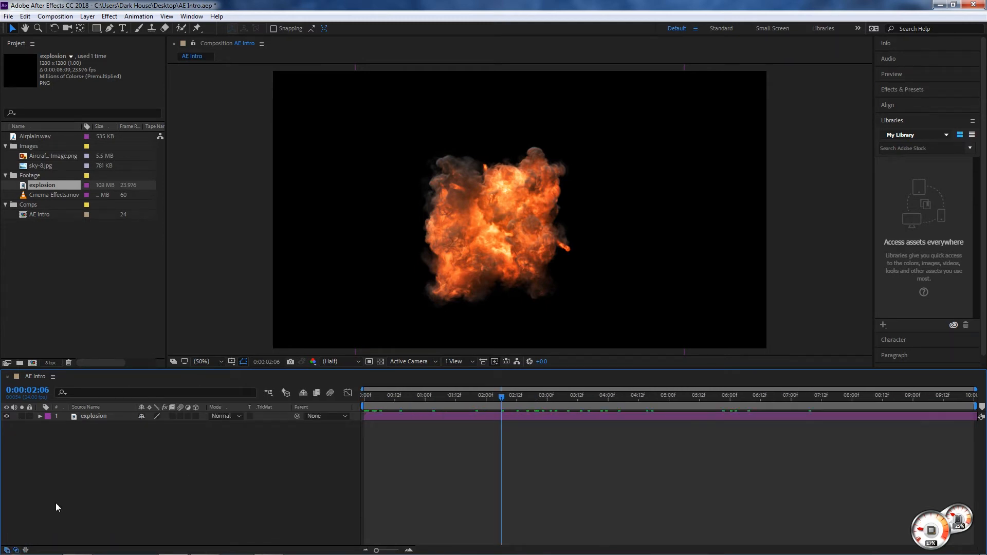
pyautogui.click(26, 550)
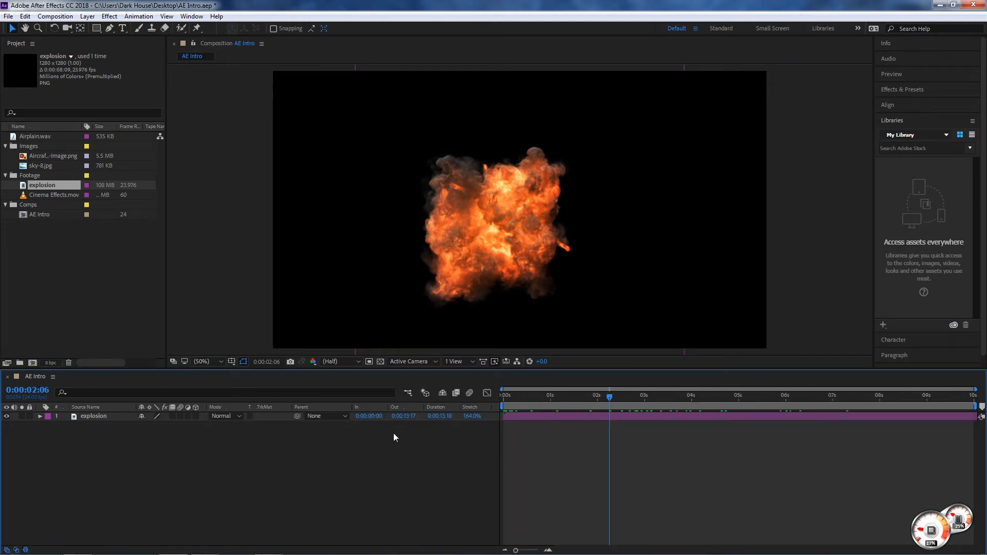
pyautogui.click(26, 550)
pyautogui.click(16, 549)
pyautogui.click(8, 550)
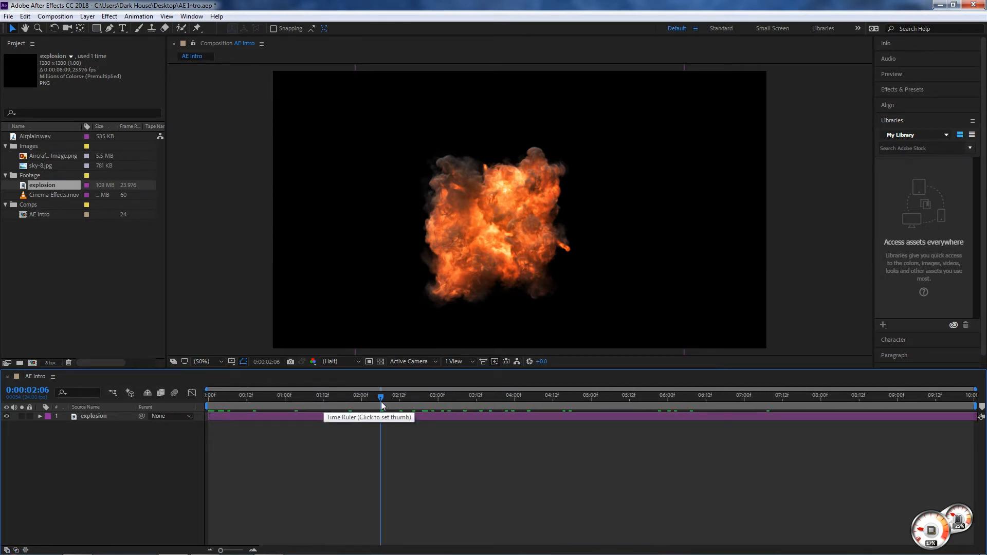
# - Scrub the playhead back and forth through the explosion and leave it at 0:00:00:09
pyautogui.moveTo(379, 395); pyautogui.dragTo(223, 396)
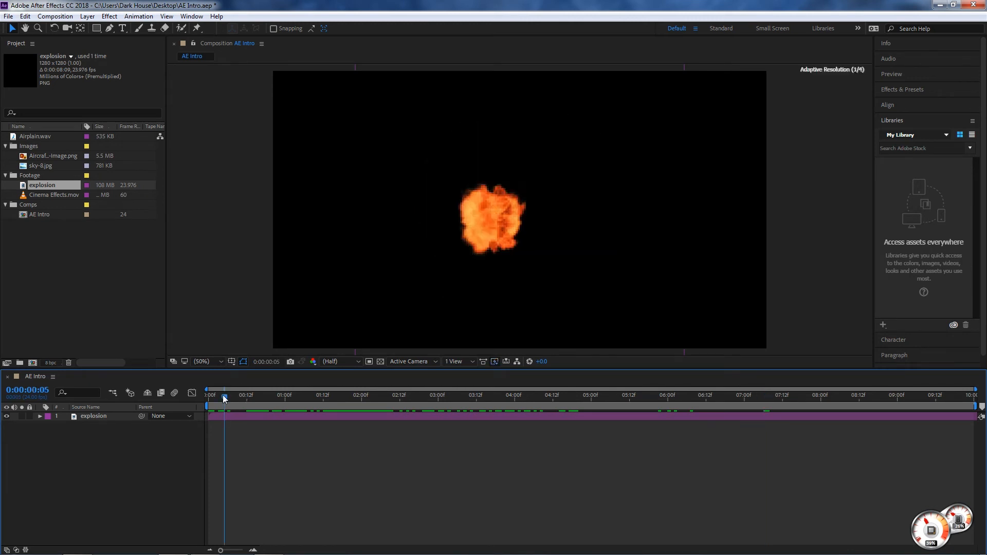
pyautogui.moveTo(871, 397); pyautogui.dragTo(473, 395)
pyautogui.moveTo(236, 396)
pyautogui.mouseDown()
pyautogui.moveTo(226, 405)
pyautogui.moveTo(237, 406)
pyautogui.mouseUp()
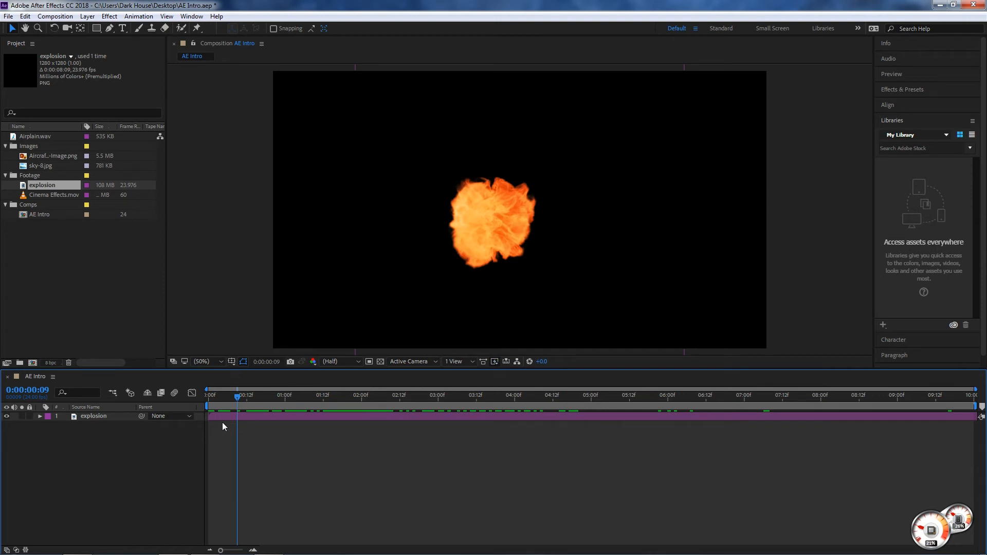
# - Preview the explosion, stop and restart playback with the Preview controls shown, and move the playhead to 0:00:01:10
pyautogui.press('space')
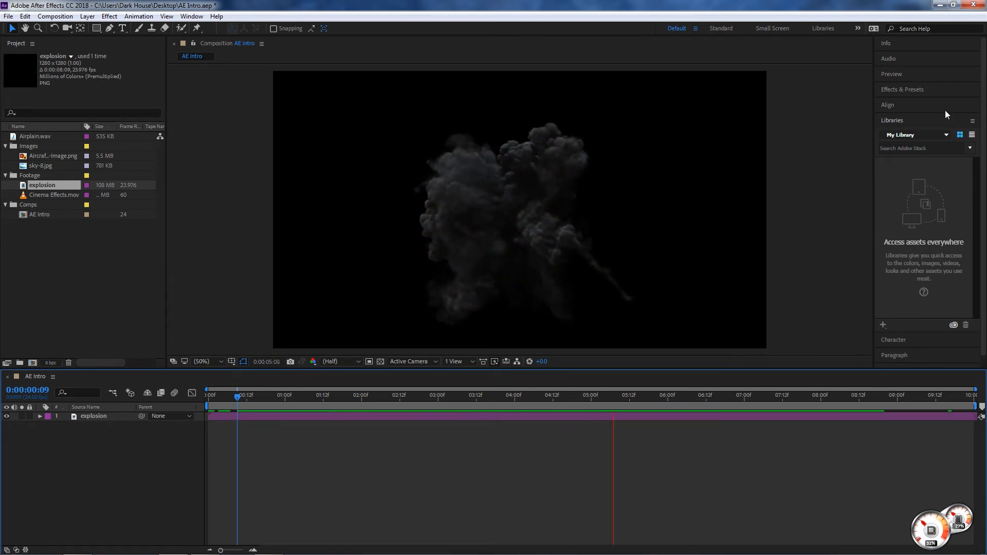
pyautogui.click(889, 74)
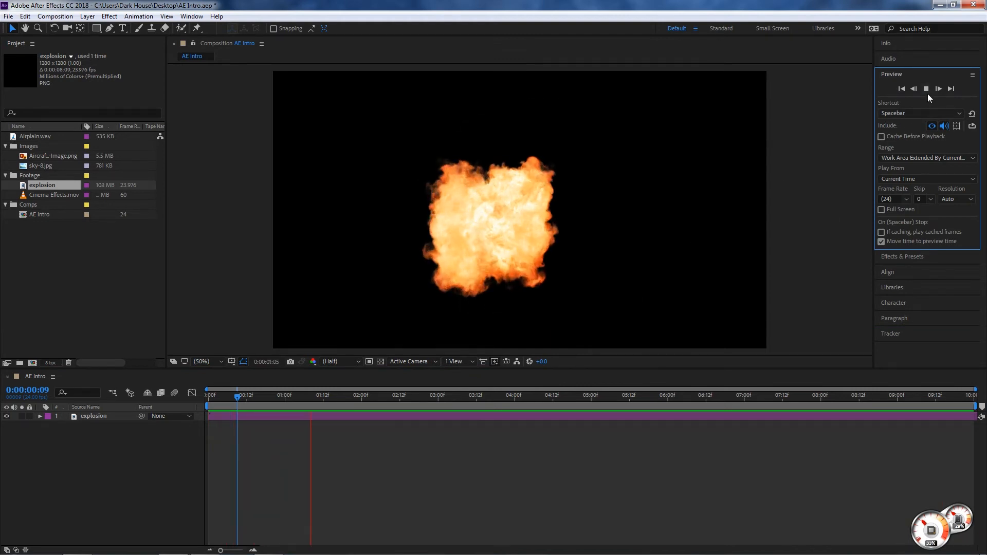
pyautogui.click(926, 89)
pyautogui.click(926, 89)
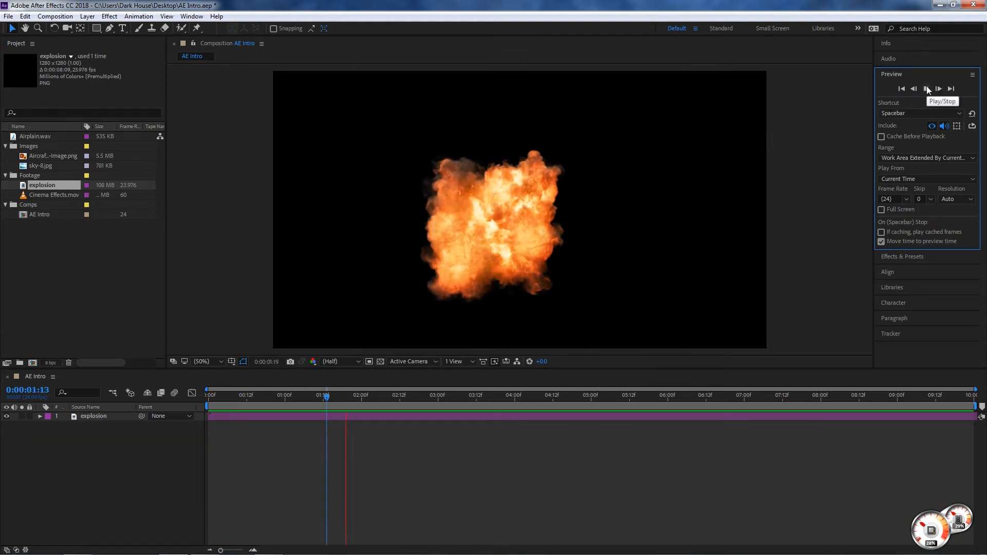
pyautogui.click(386, 402)
pyautogui.moveTo(385, 399); pyautogui.dragTo(317, 397)
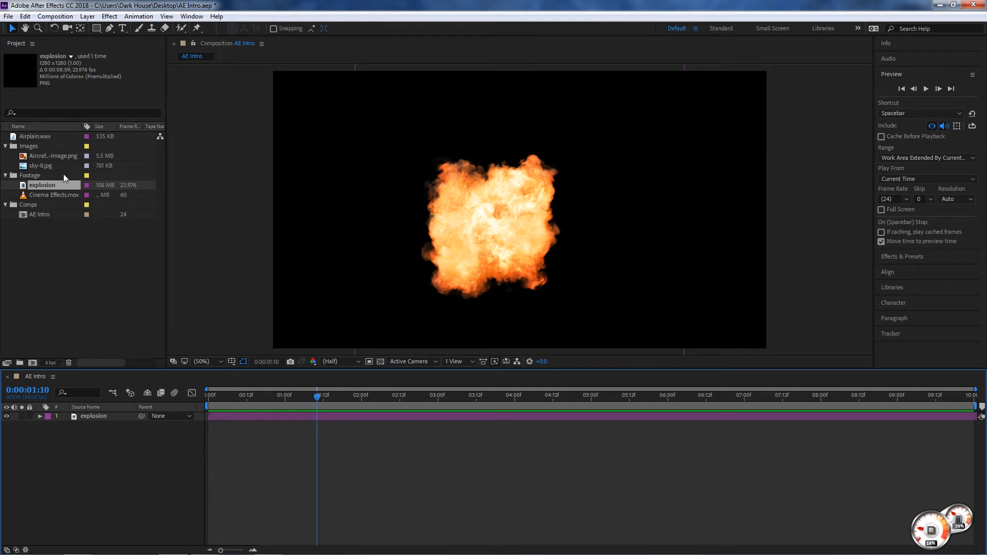
# - Try Cinema Effects.mov as a layer above the explosion, compare the two layers' lengths, and delete the Cinema Effects.mov layer
pyautogui.moveTo(44, 196); pyautogui.dragTo(94, 414)
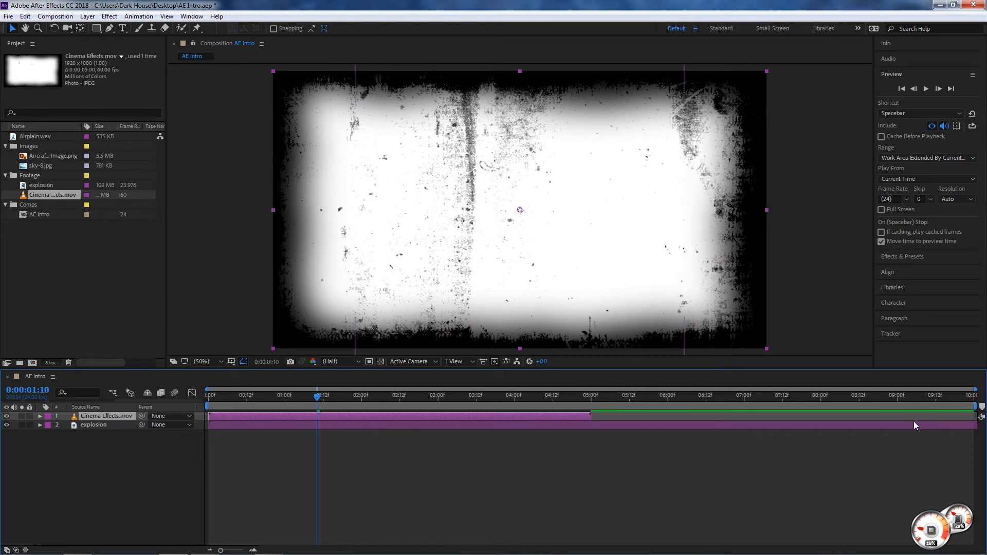
pyautogui.click(597, 426)
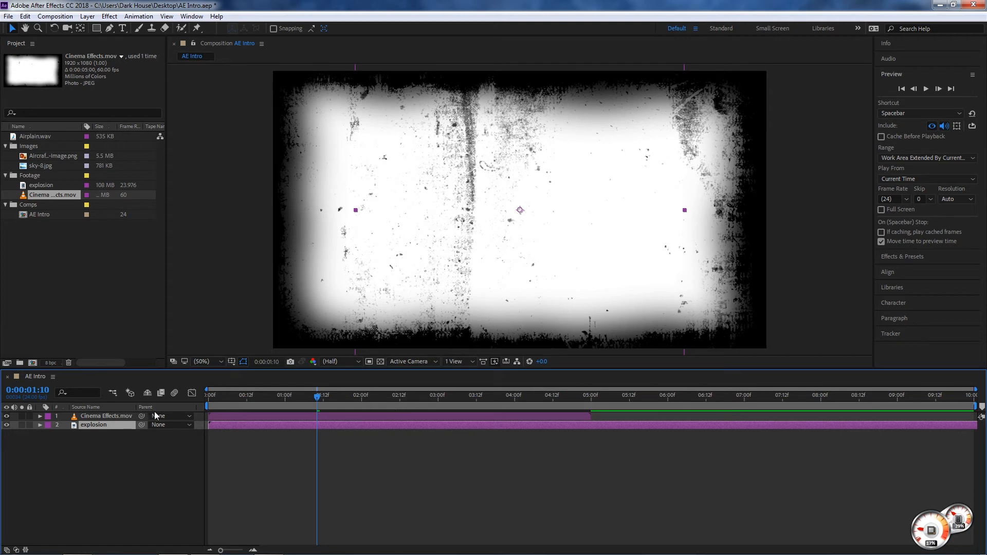
pyautogui.press('Delete')
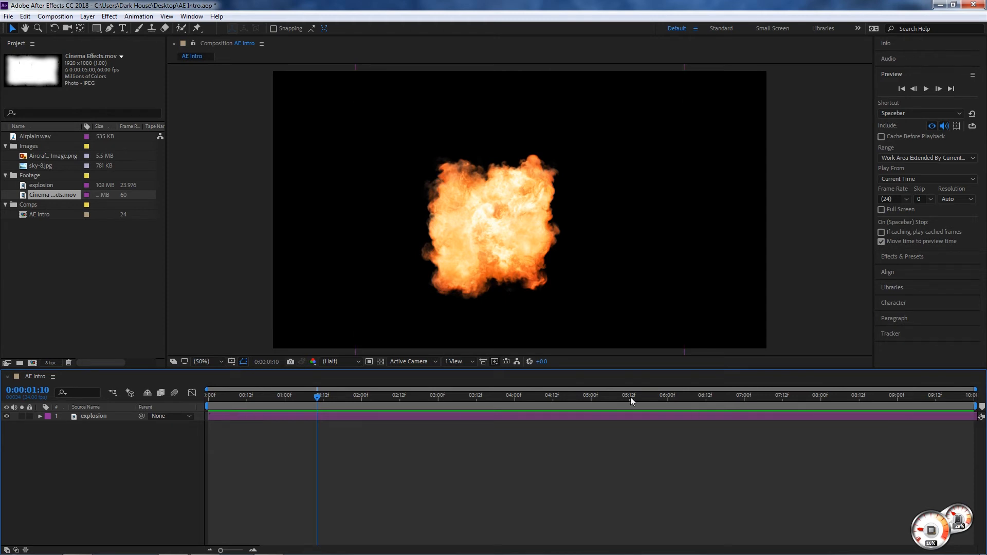
# - Preview the composition from the start with the frame rate info shown, scrub to 0:00:02:00, and preview from the start again
pyautogui.moveTo(279, 393); pyautogui.dragTo(192, 412)
pyautogui.press('space')
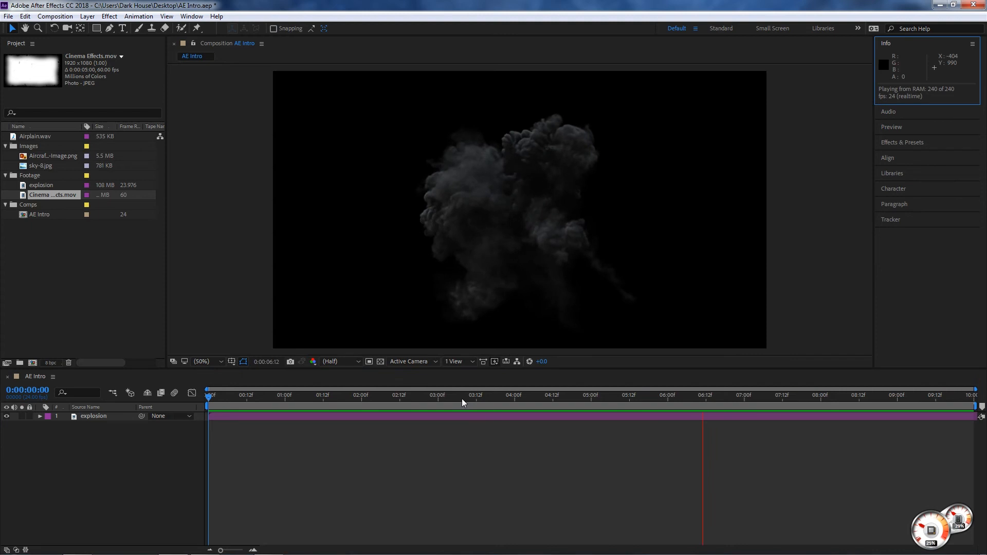
pyautogui.click(230, 398)
pyautogui.moveTo(231, 401); pyautogui.dragTo(362, 410)
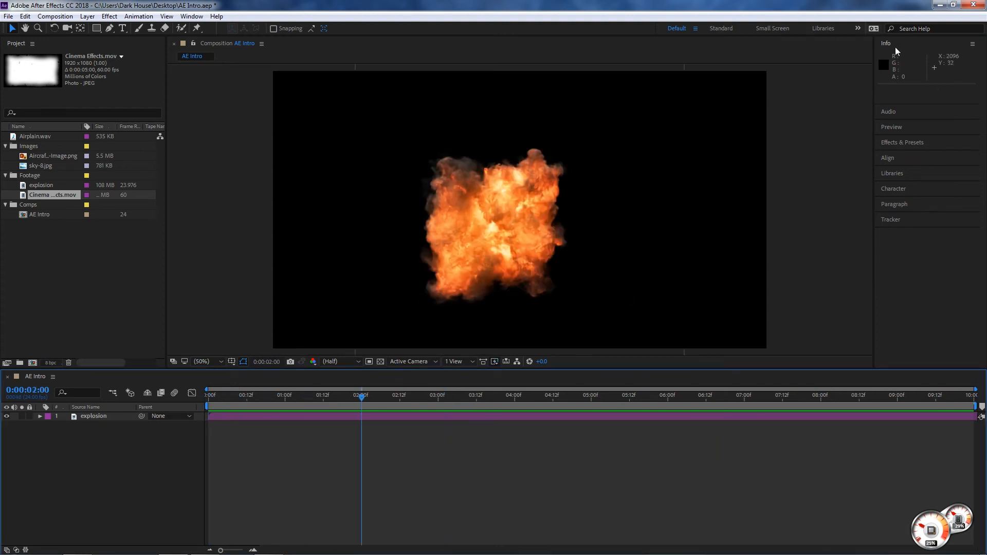
pyautogui.press('Home')
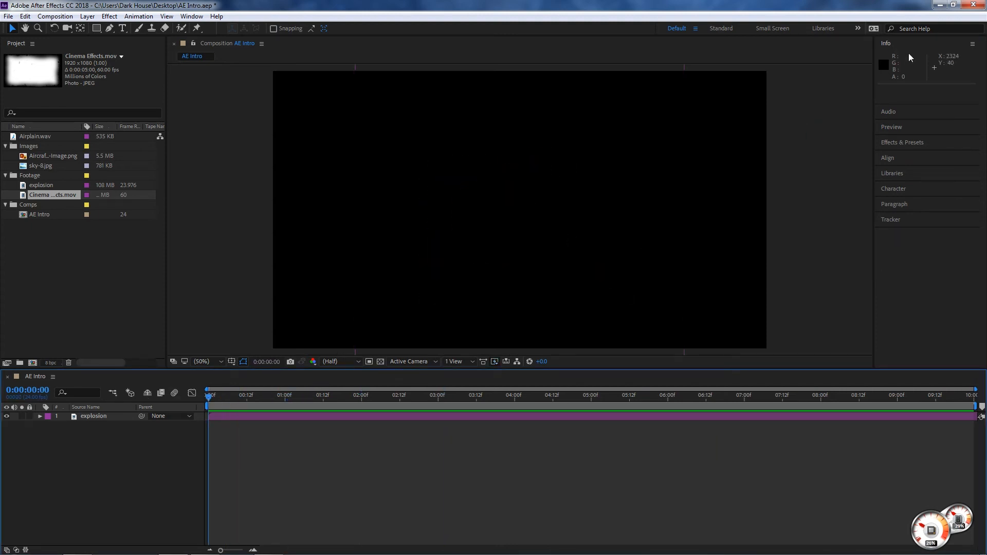
pyautogui.press('space')
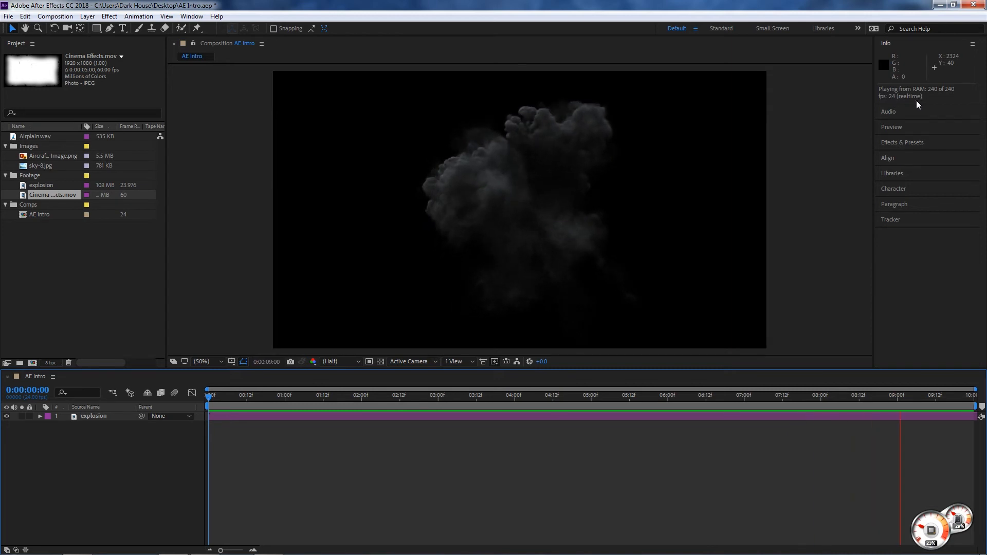
pyautogui.press('space')
# - Place Cinema Effects.mov above the explosion layer in AE Intro and preview the composition, stopping and restarting playback
pyautogui.click(43, 185)
pyautogui.moveTo(56, 195); pyautogui.dragTo(135, 418)
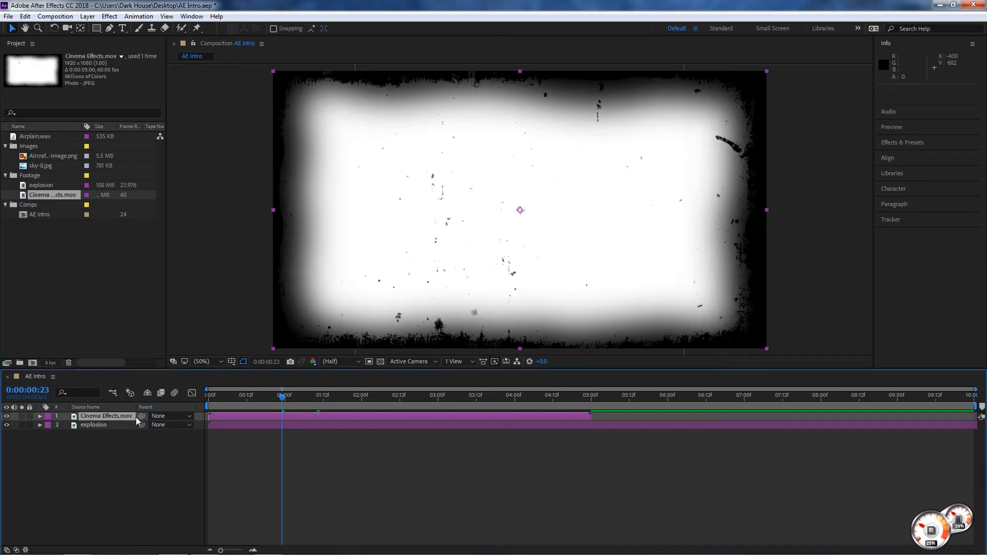
pyautogui.press('space')
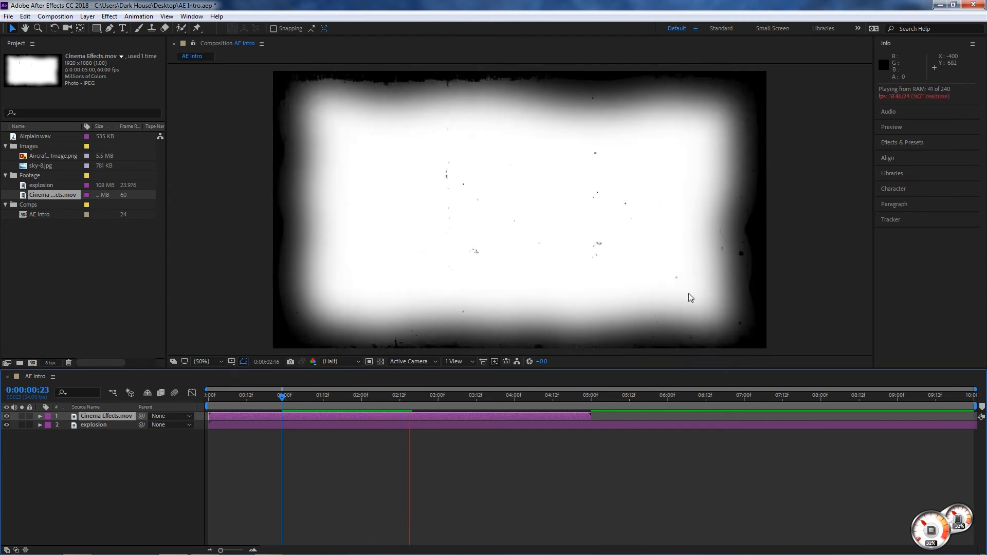
pyautogui.press('space')
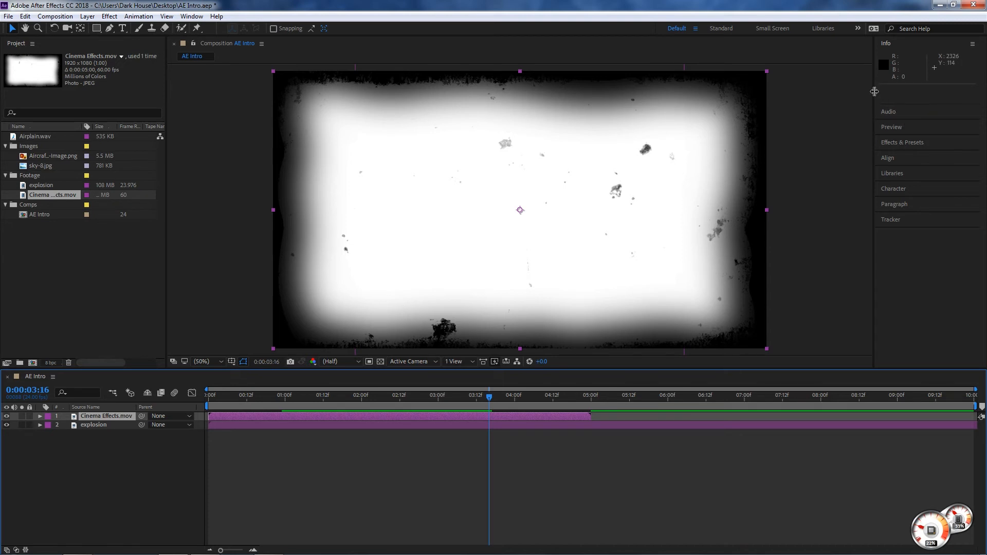
pyautogui.press('space')
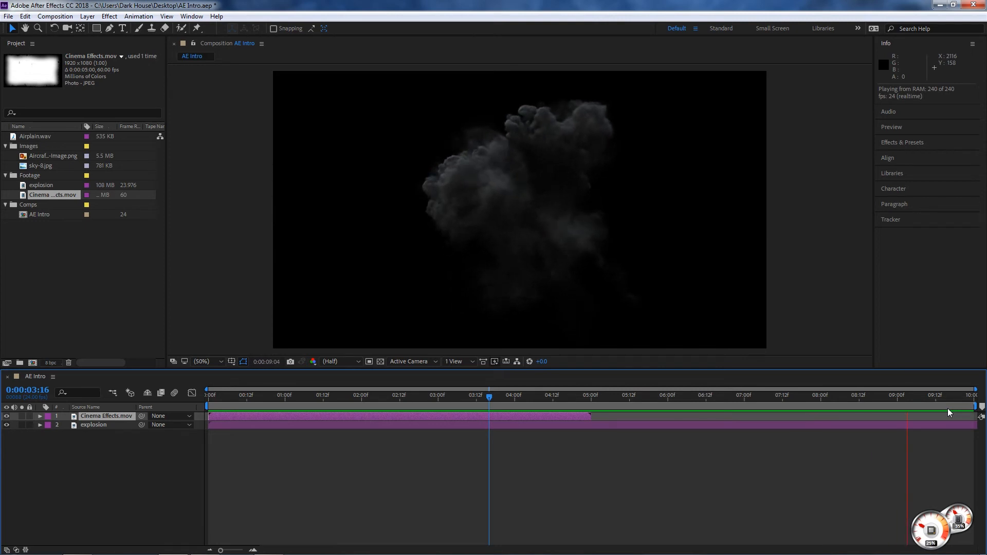
pyautogui.press('space')
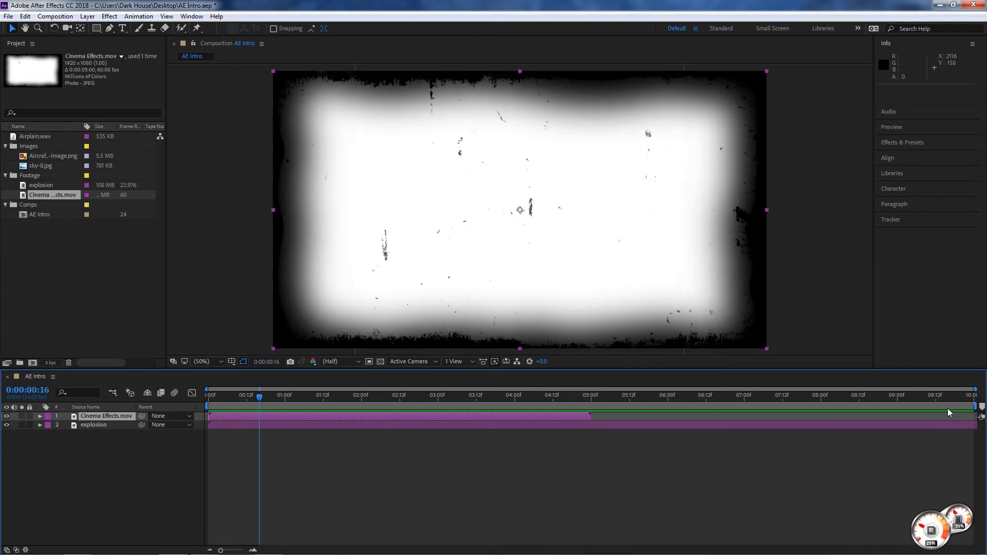
# - View the Preview playback controls, collapse them, and move the playhead to 0:00:04:17
pyautogui.click(891, 127)
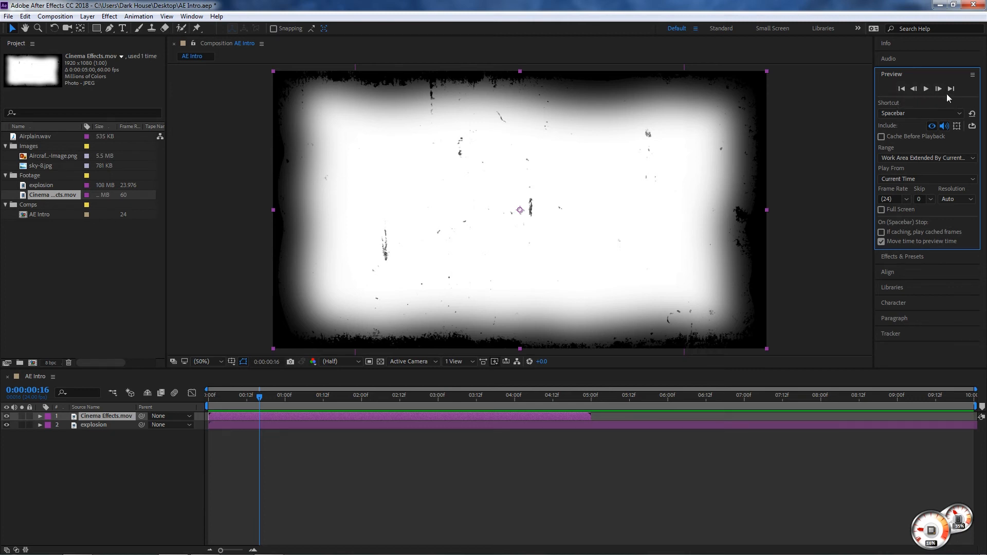
pyautogui.click(897, 75)
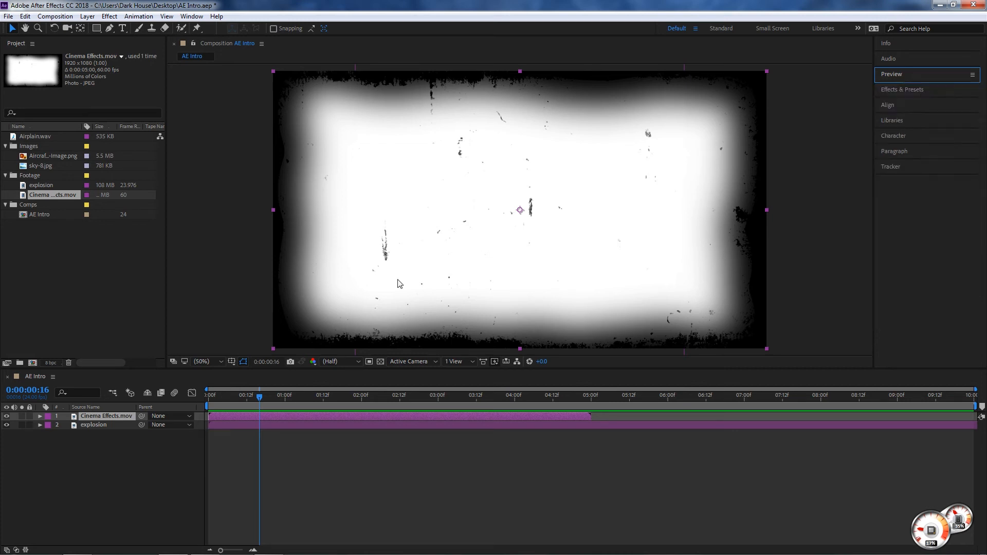
pyautogui.moveTo(260, 397); pyautogui.dragTo(281, 407)
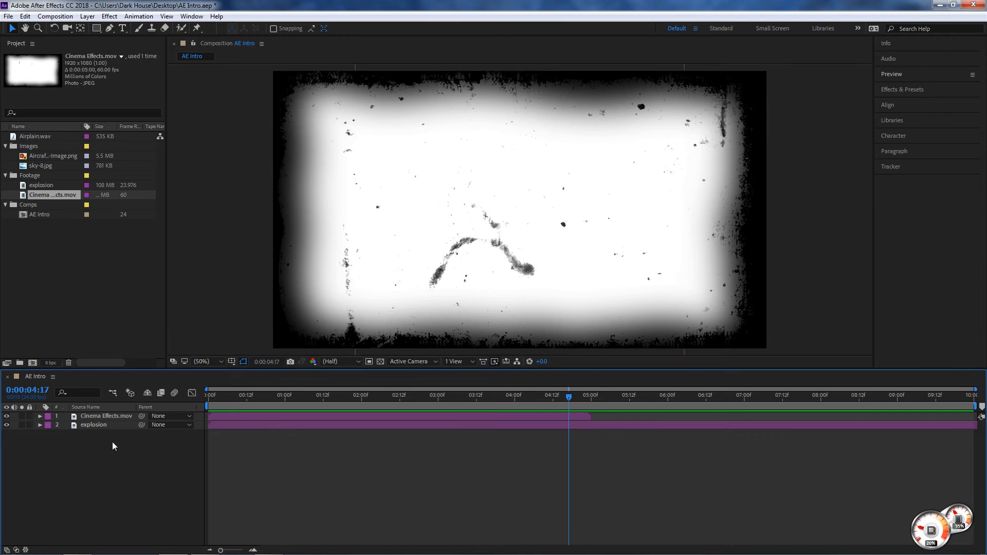
# - Select the Cinema Effects.mov and explosion layers in turn, and expand the Cinema Effects.mov layer to reveal its Transform group
pyautogui.click(93, 417)
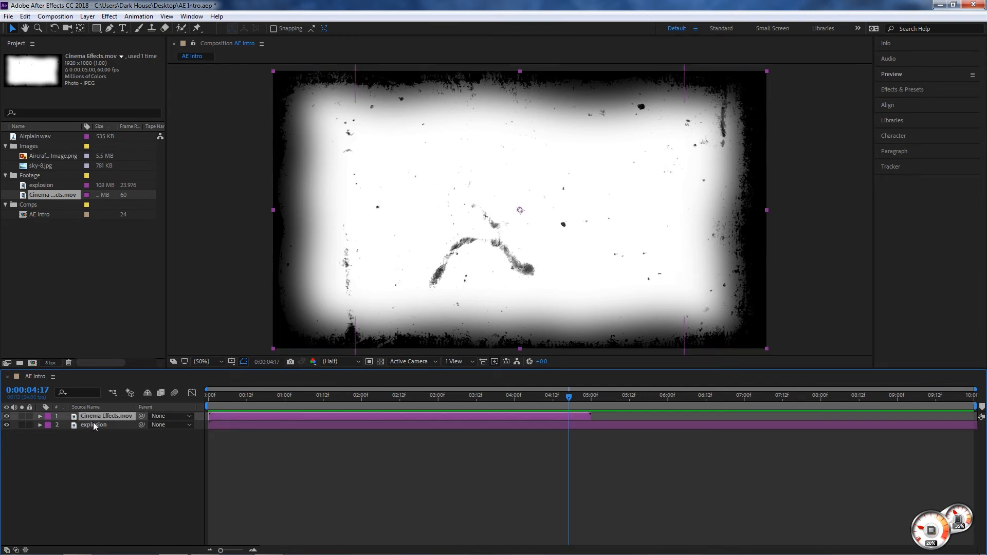
pyautogui.click(96, 425)
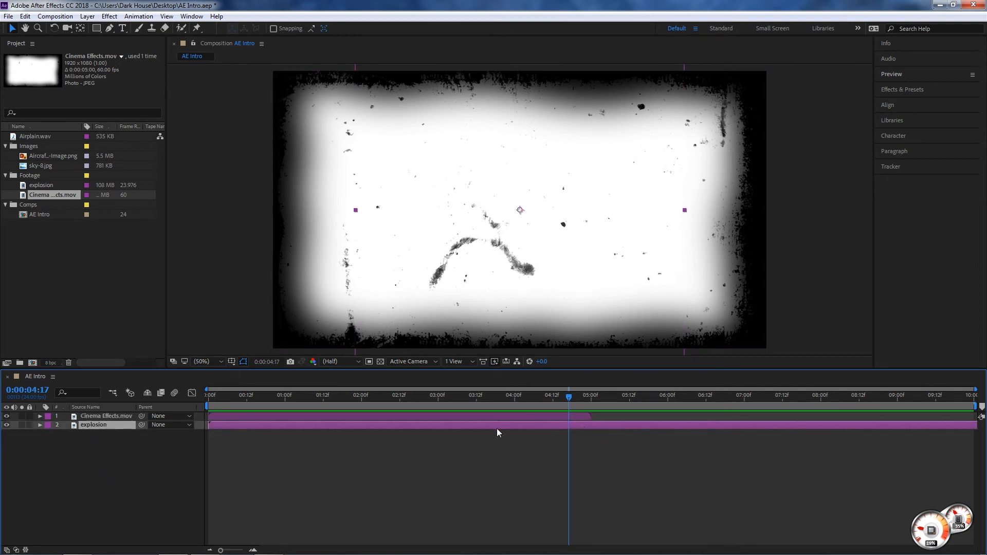
pyautogui.keyDown('ctrl'); pyautogui.click(94, 417); pyautogui.keyUp('ctrl')
pyautogui.click(97, 417)
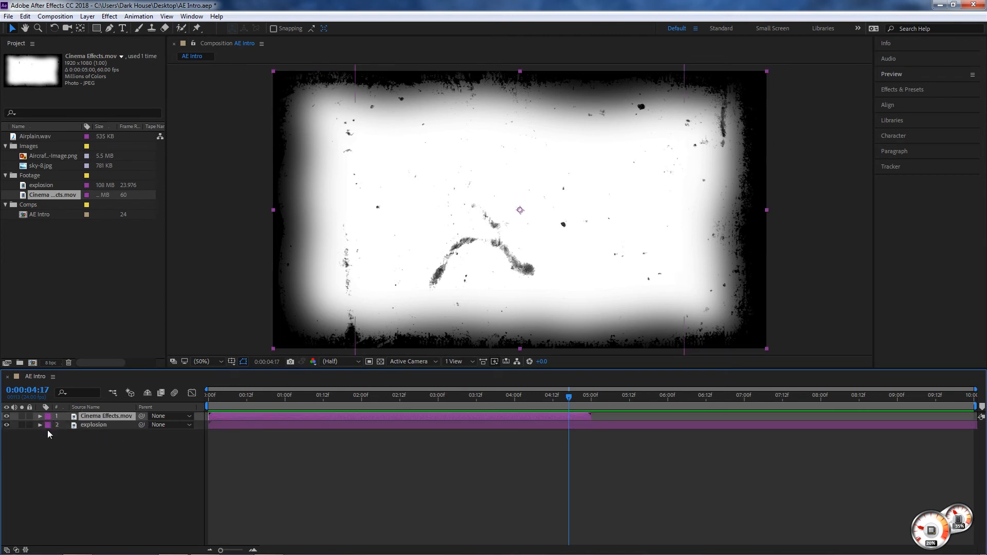
pyautogui.click(40, 417)
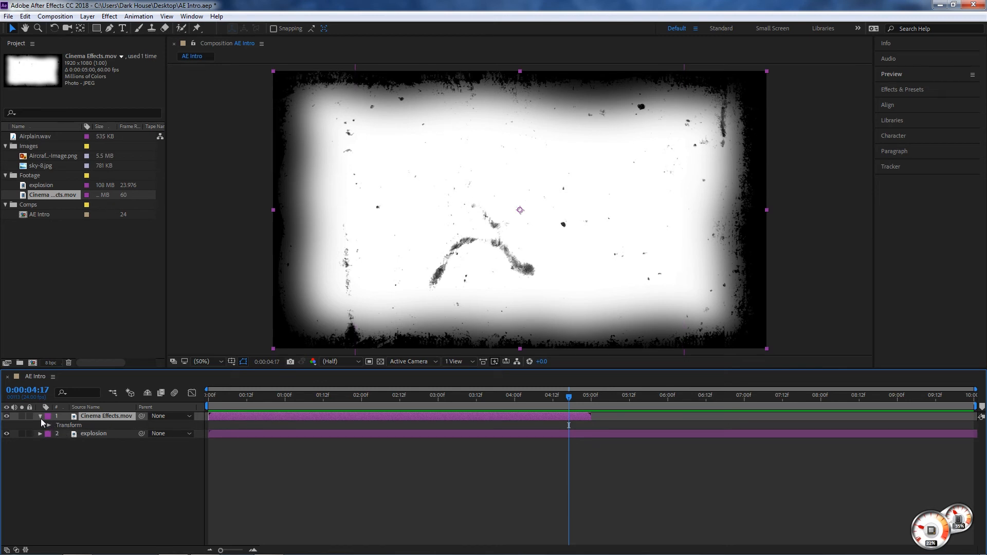
# - Collapse the Cinema Effects.mov layer's properties and scrub the playhead back to 0:00:00:02
pyautogui.click(41, 416)
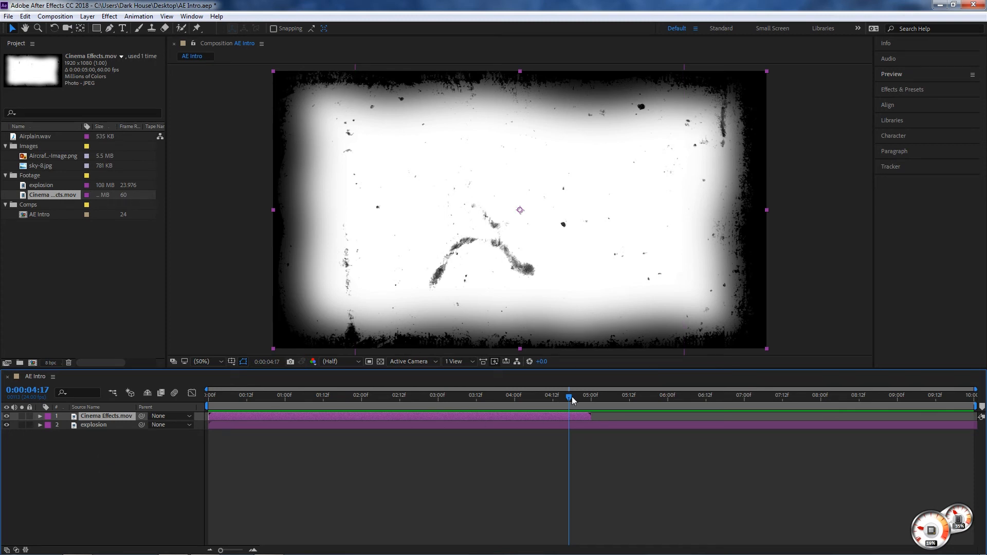
pyautogui.moveTo(569, 398); pyautogui.dragTo(220, 406)
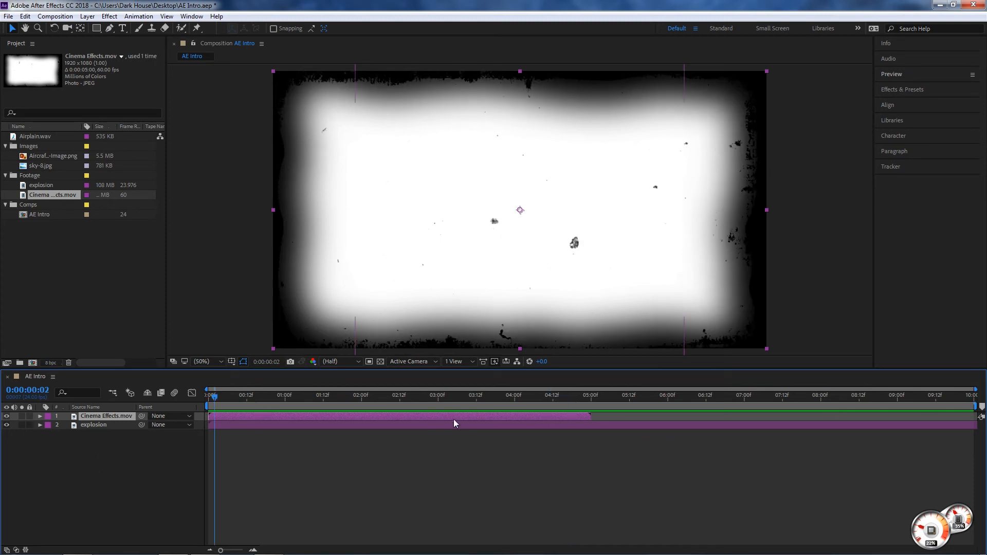
# - Narrow the AE Intro work area to span from about 0:00:04:05 to 0:00:06:00
pyautogui.moveTo(558, 395); pyautogui.dragTo(503, 406)
pyautogui.moveTo(975, 405); pyautogui.dragTo(672, 406)
pyautogui.moveTo(503, 405); pyautogui.dragTo(525, 405)
pyautogui.moveTo(672, 405); pyautogui.dragTo(667, 405)
pyautogui.moveTo(525, 406); pyautogui.dragTo(529, 405)
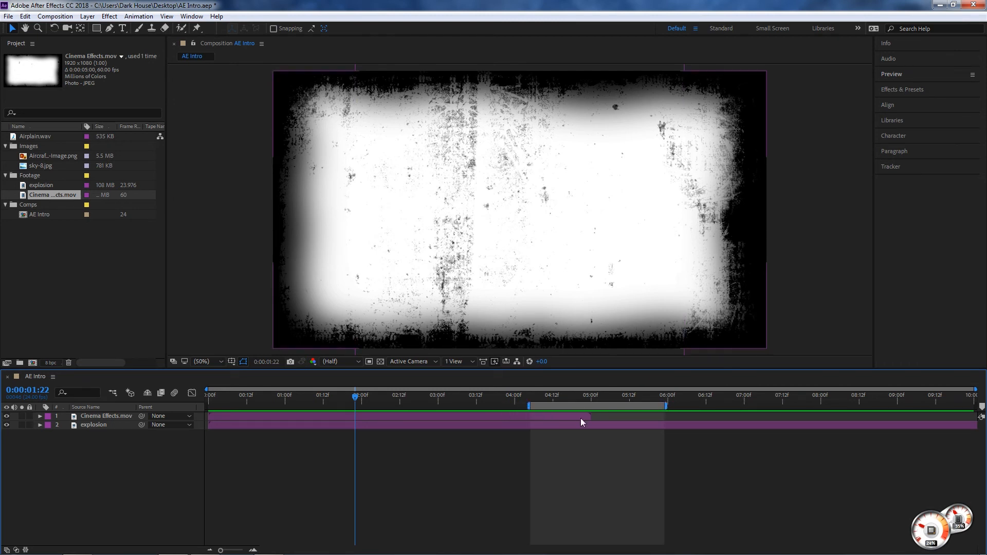
# - Shorten the work area's end to about 0:00:05:22 and preview that range with the playhead placed at 0:00:04:07
pyautogui.click(552, 409)
pyautogui.click(536, 400)
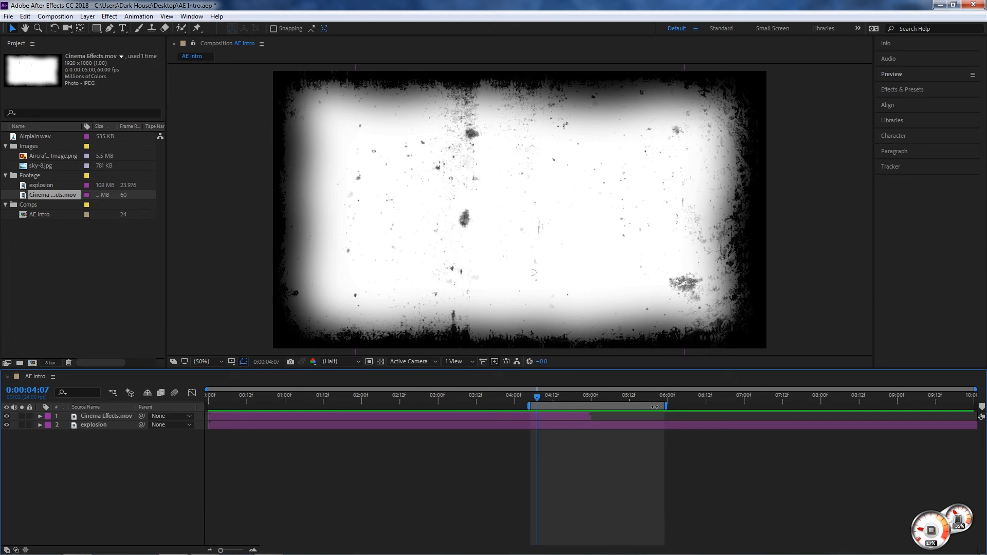
pyautogui.moveTo(667, 406); pyautogui.dragTo(659, 406)
pyautogui.press('space')
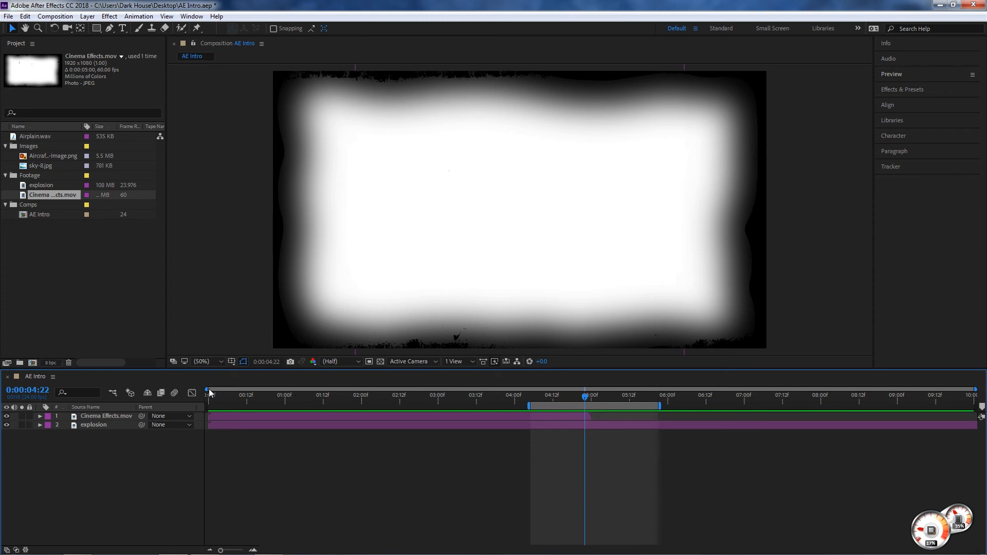
# - Zoom the timeline's visible time range in around the playhead, and widen it back to the full composition
pyautogui.moveTo(207, 388); pyautogui.dragTo(449, 384)
pyautogui.moveTo(973, 389); pyautogui.dragTo(619, 388)
pyautogui.moveTo(450, 389); pyautogui.dragTo(557, 390)
pyautogui.click(431, 396)
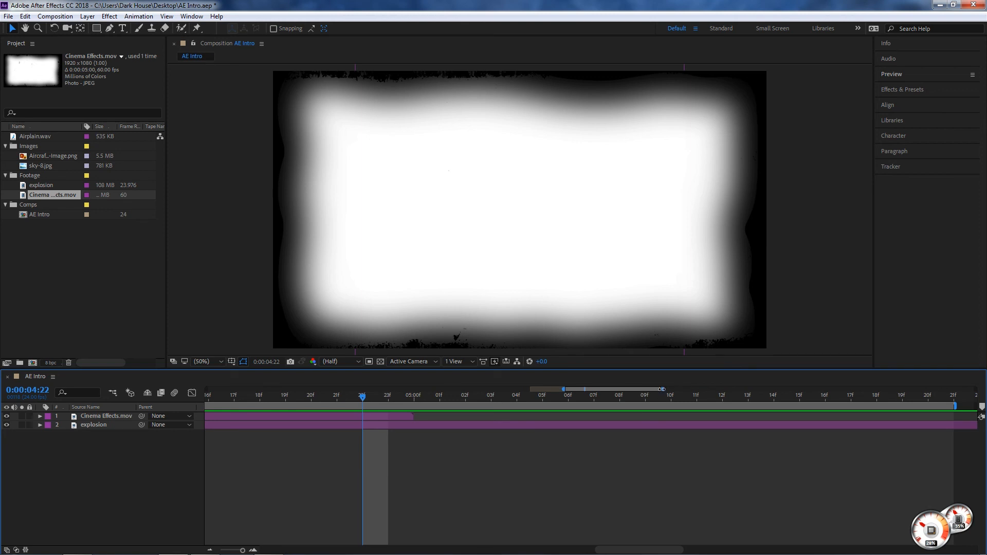
pyautogui.moveTo(663, 389); pyautogui.dragTo(973, 399)
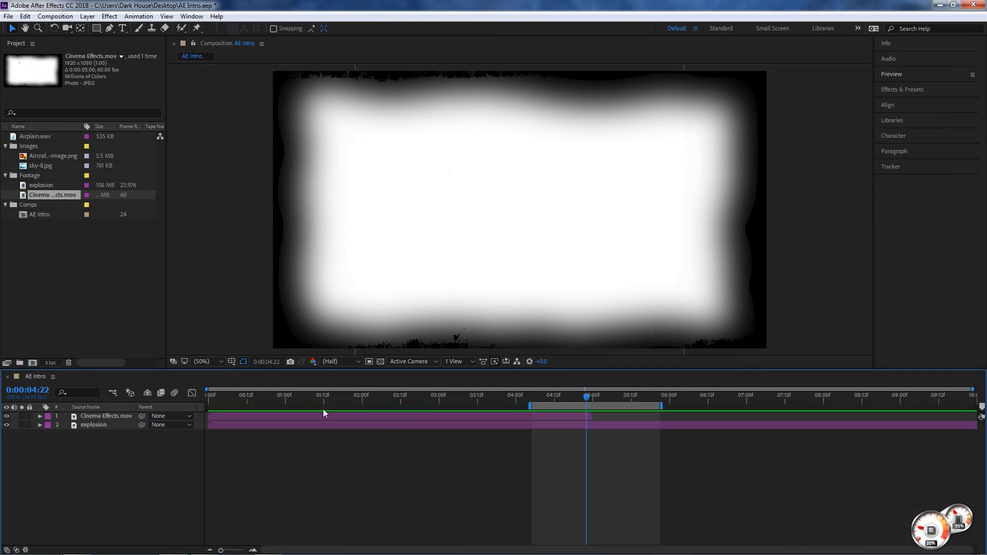
# - Zoom the timeline to its second half, and restore the visible range and work area to the full composition
pyautogui.moveTo(209, 394); pyautogui.dragTo(525, 400)
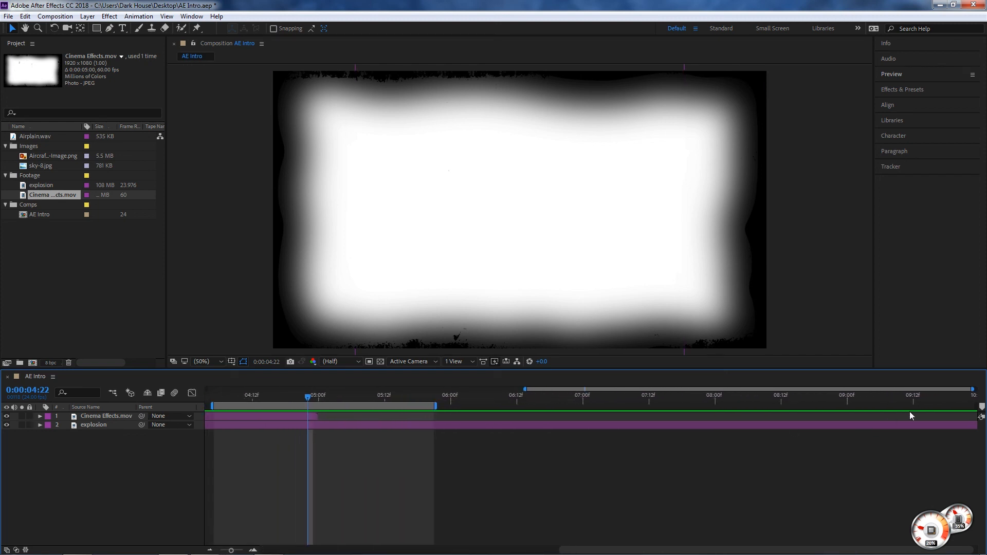
pyautogui.moveTo(978, 394); pyautogui.dragTo(664, 393)
pyautogui.press('space')
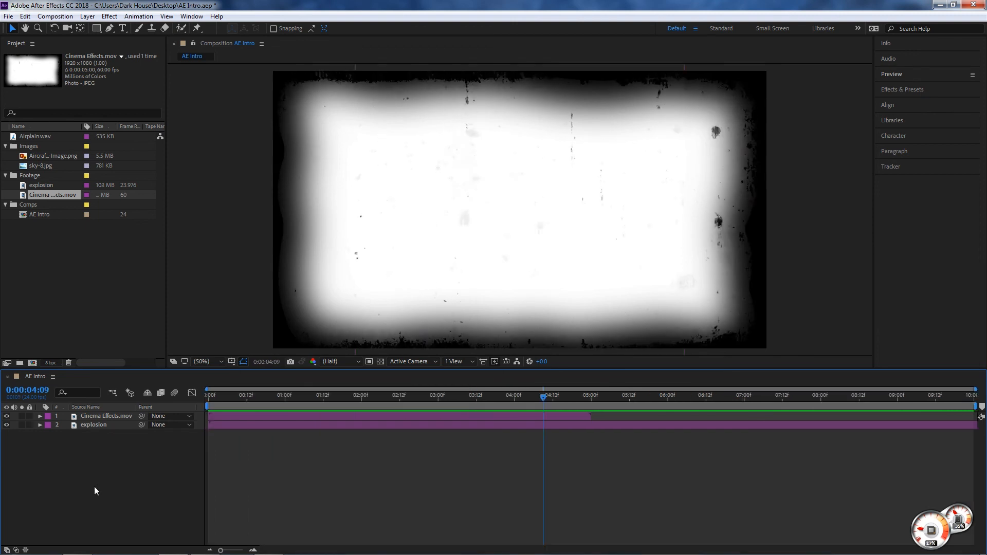
# - Duplicate the explosion layer and shift the copy to start at about 0:00:02:08
pyautogui.click(101, 417)
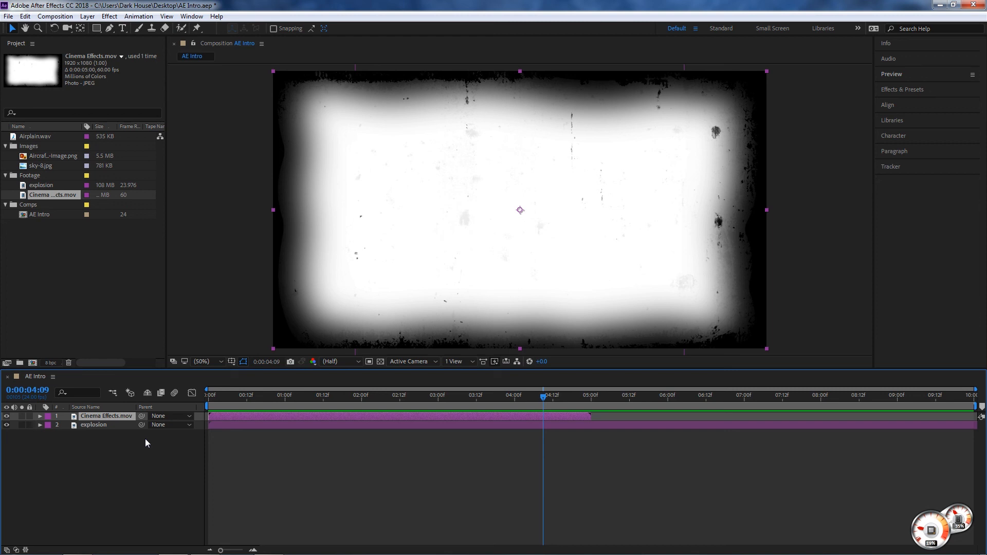
pyautogui.click(112, 427)
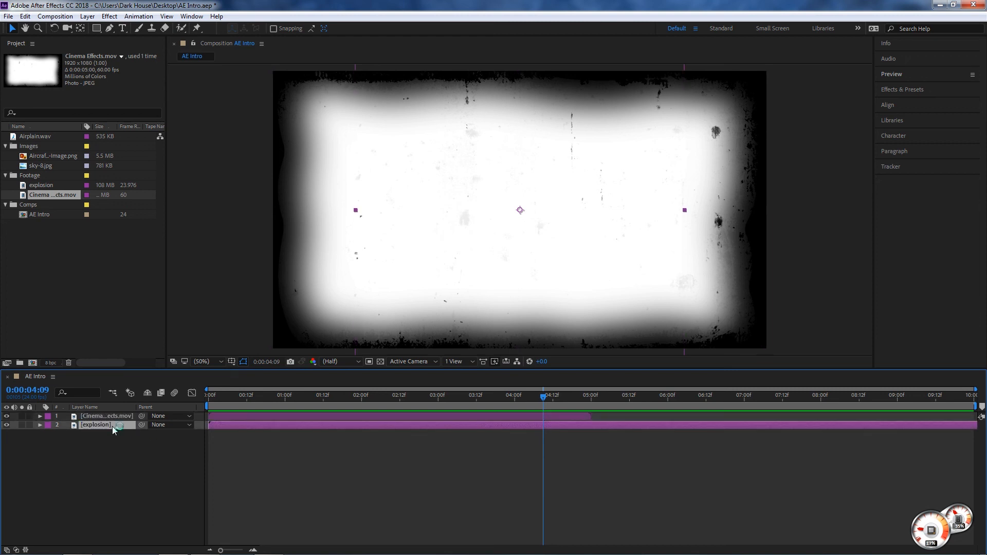
pyautogui.hotkey('ctrl', 'd')
pyautogui.moveTo(281, 427); pyautogui.dragTo(457, 431)
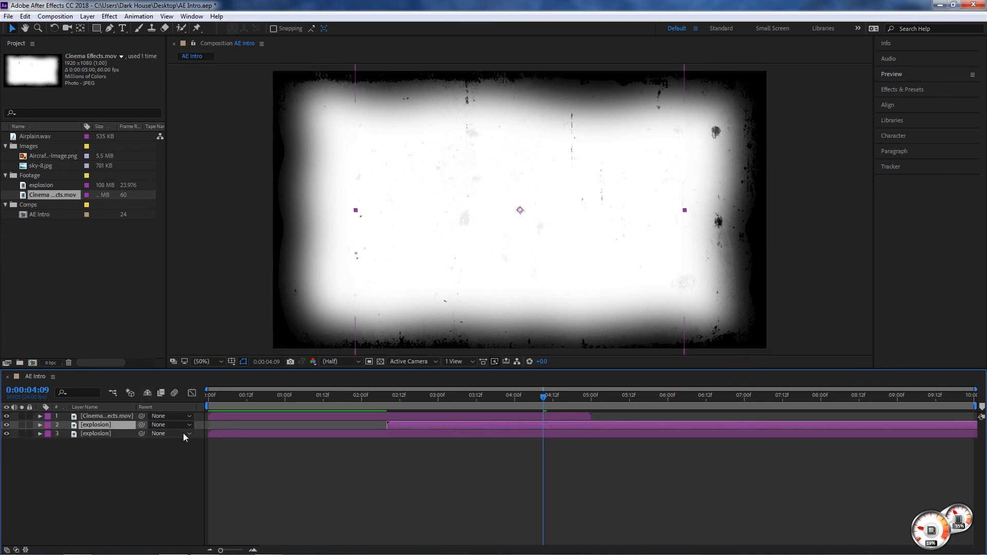
# - Rename the original explosion layer, layer 3, as "Explostion 2"
pyautogui.click(98, 476)
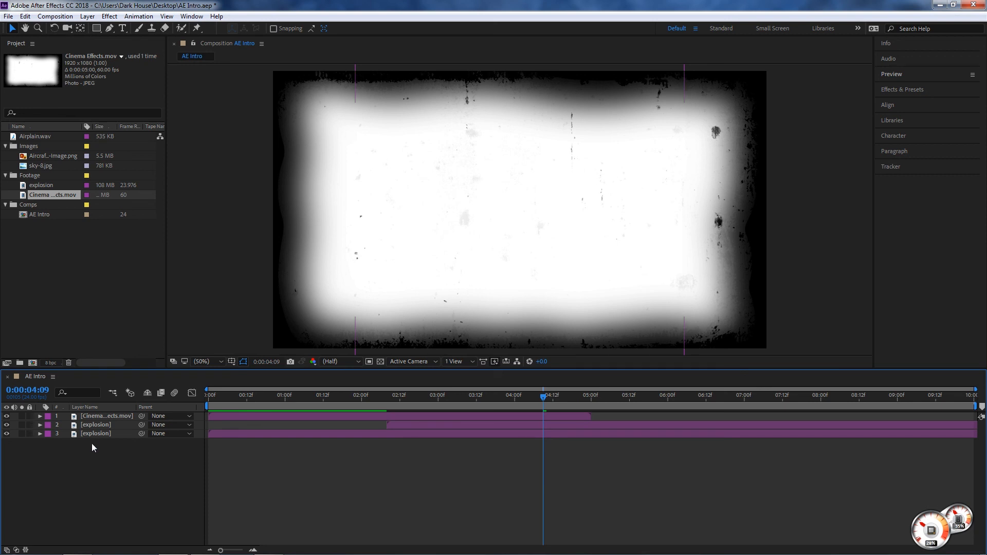
pyautogui.click(86, 408)
pyautogui.click(85, 434)
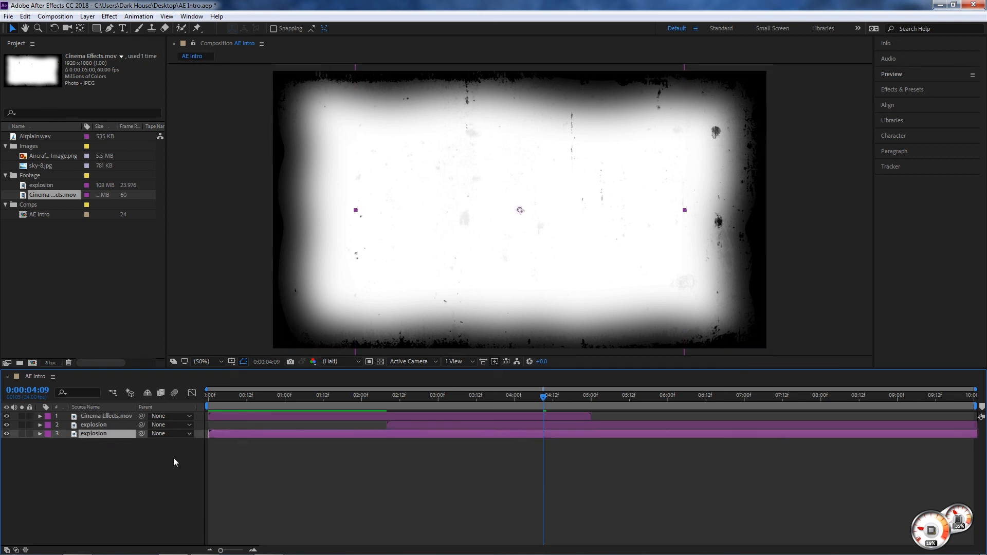
pyautogui.press('Return')
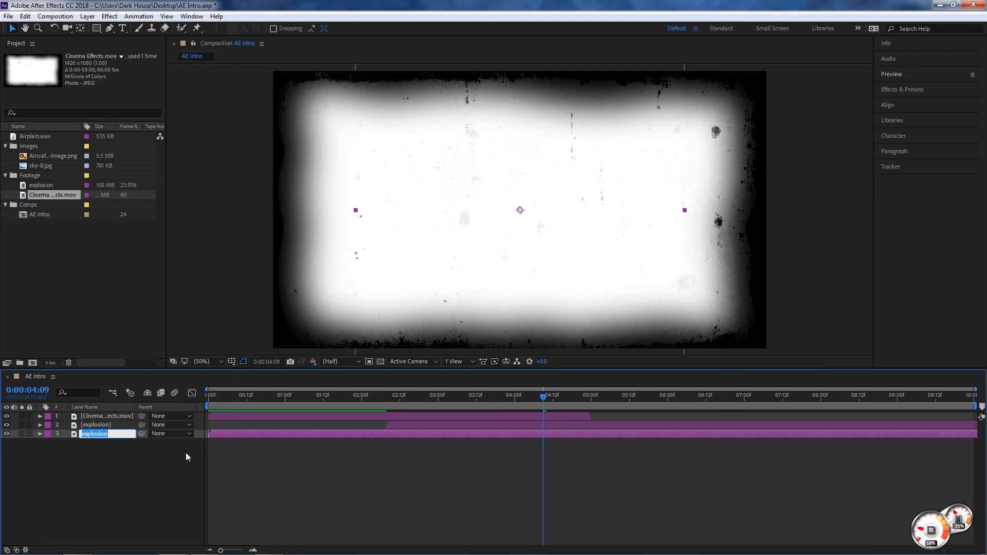
pyautogui.write('Explostion 2')
pyautogui.press('Return')
pyautogui.click(186, 452)
# - Rename the duplicated explosion layer, layer 2, as "Explotion" and deselect it
pyautogui.click(103, 427)
pyautogui.press('Return')
pyautogui.write('EX')
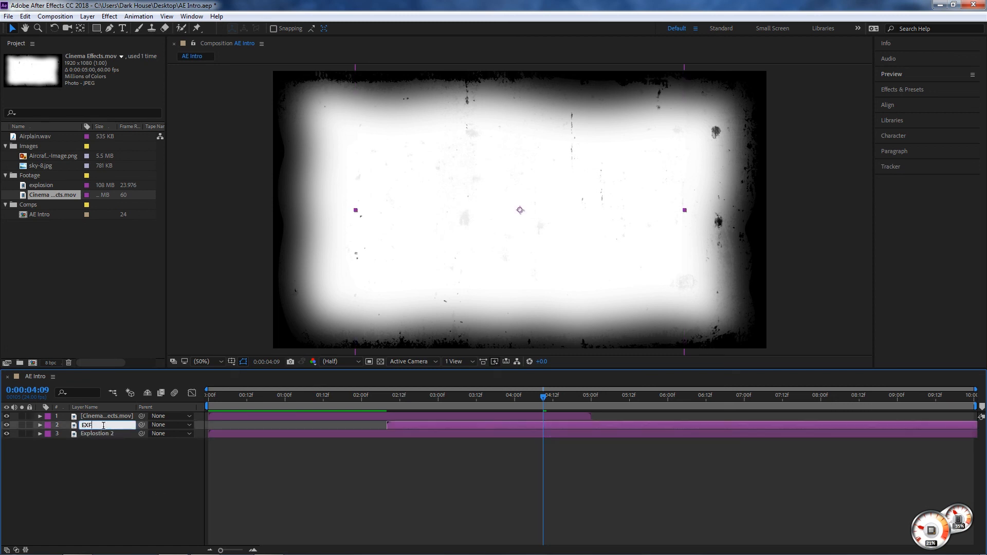
pyautogui.write('plotion')
pyautogui.press('Return')
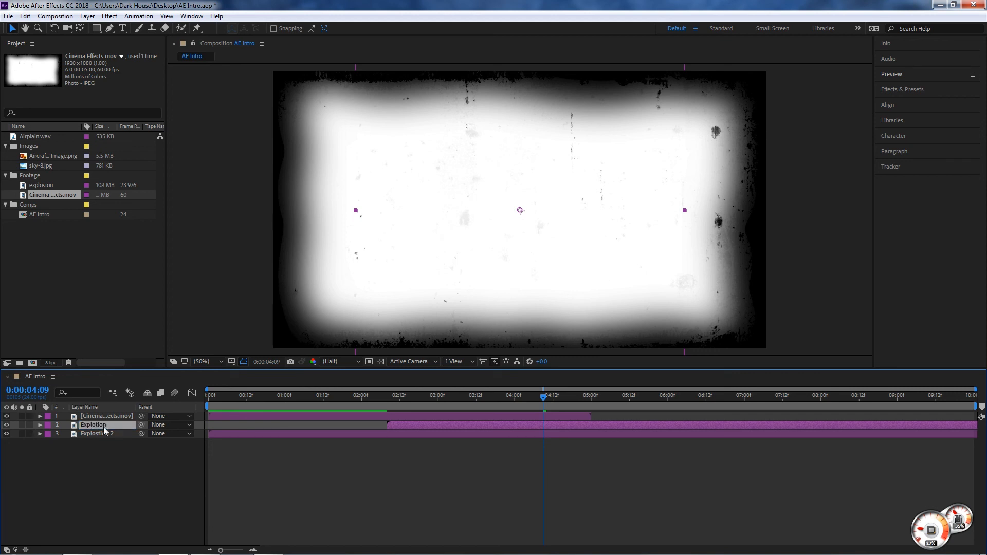
pyautogui.click(105, 450)
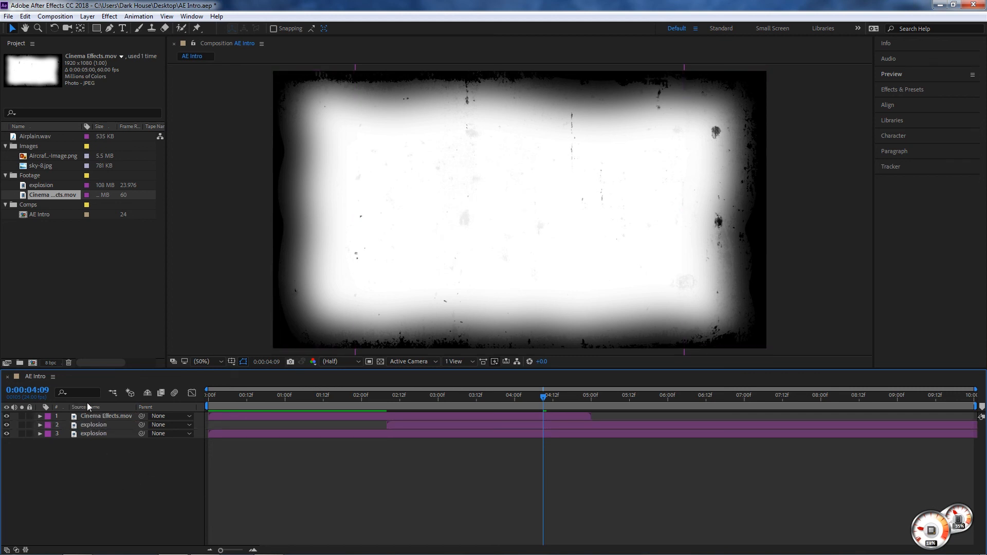
# - Switch the layer list to show source names and scrub forward through the timeline
pyautogui.click(88, 406)
pyautogui.moveTo(242, 396); pyautogui.dragTo(604, 411)
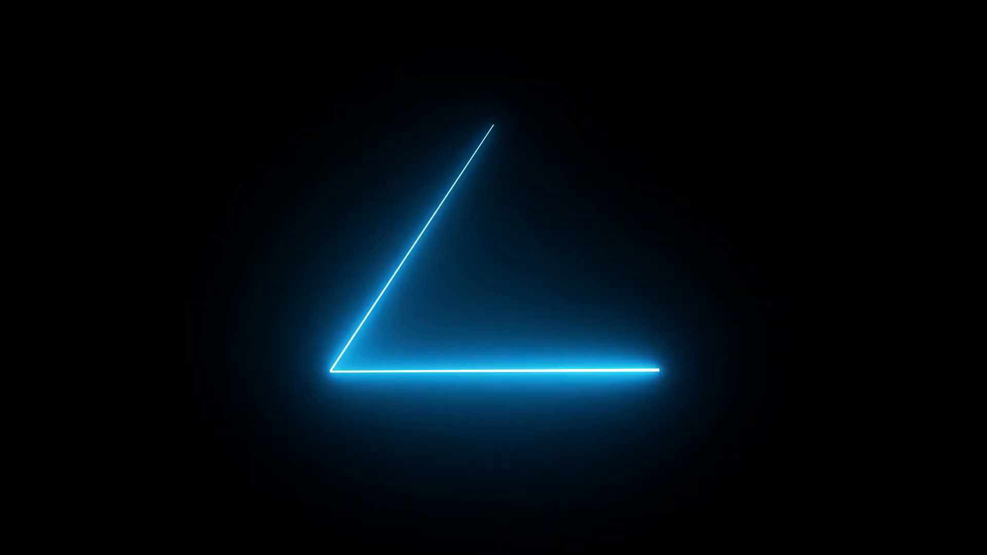